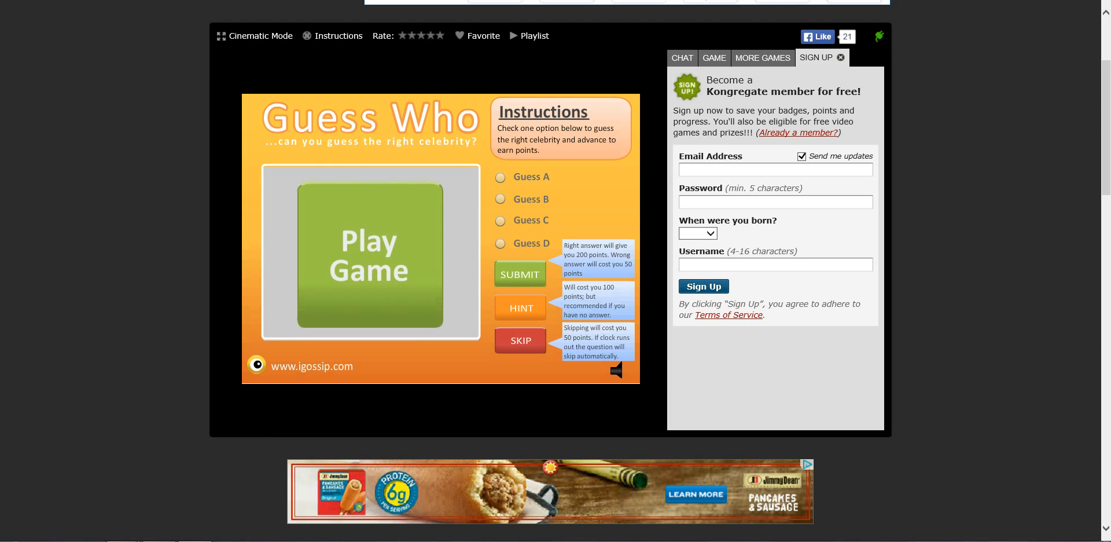
Start the celebrity quiz and guess David Letterman for the first distorted face.
{"action": "left_click", "coordinate": [370, 255]}
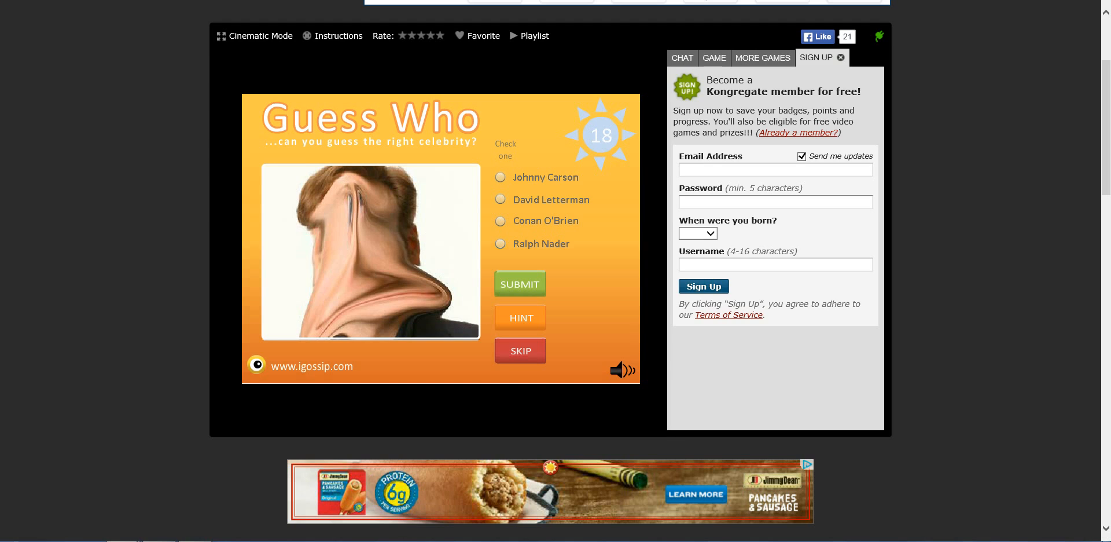
{"action": "left_click", "coordinate": [500, 199]}
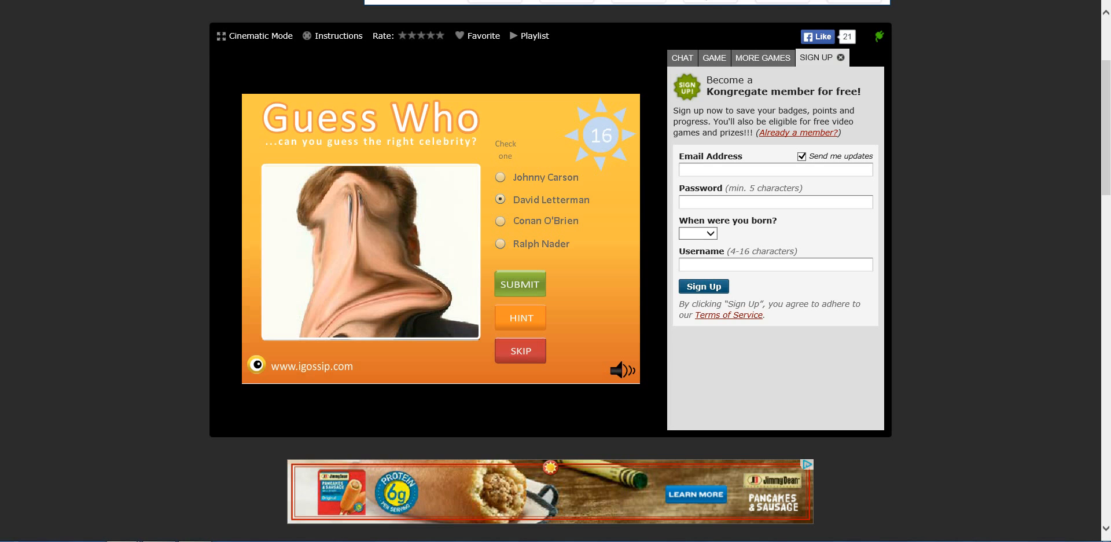
{"action": "left_click", "coordinate": [520, 283]}
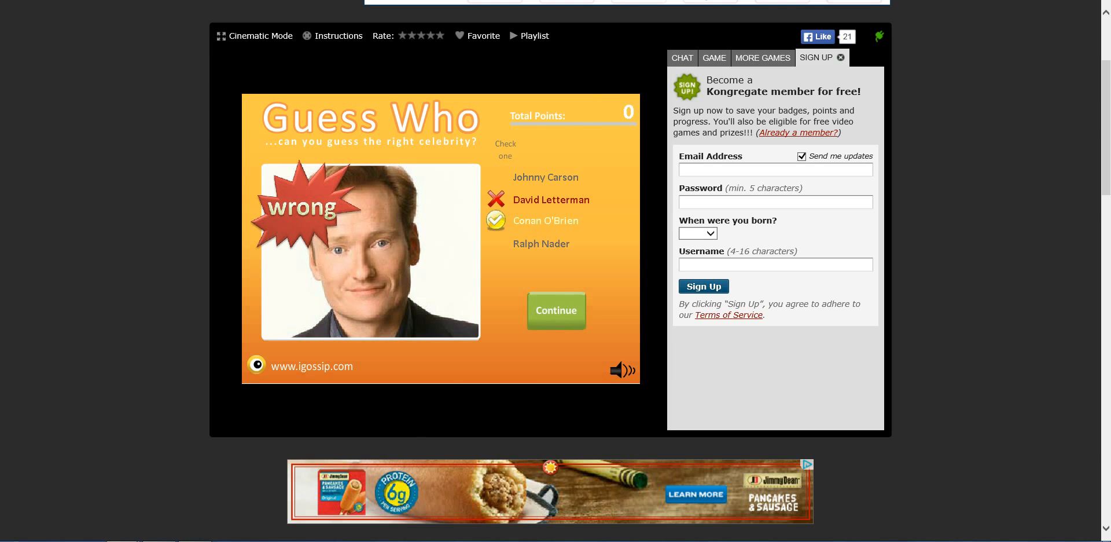
Lower the Windows system volume to 50 via the tray mixer.
{"action": "left_click", "coordinate": [995, 538]}
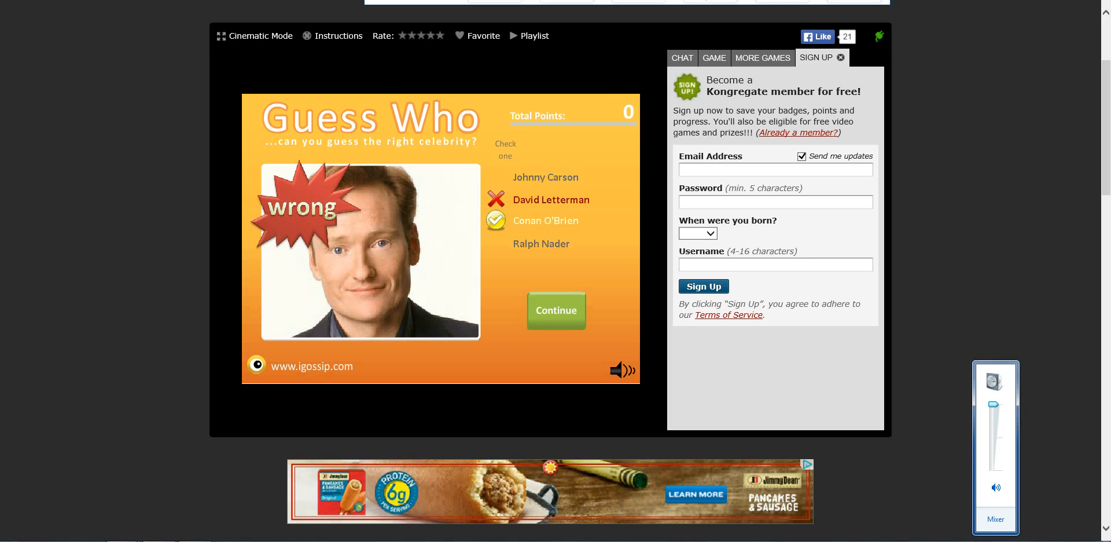
{"action": "left_click_drag", "start_coordinate": [993, 403], "coordinate": [993, 437]}
{"action": "left_click", "coordinate": [556, 408]}
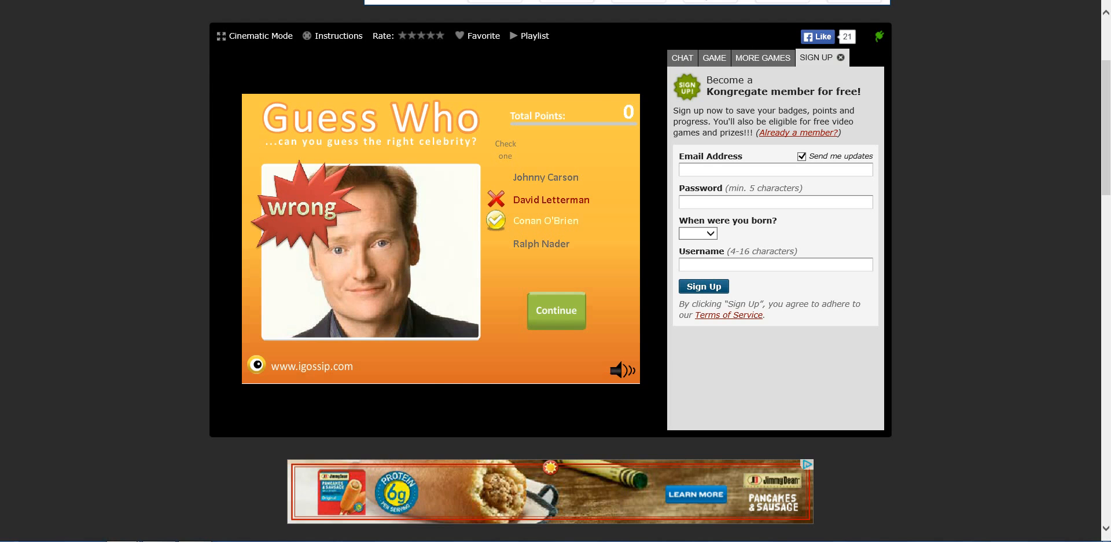
Guess Hilary Duff and then Justin Timberlake for the next two faces, both wrong.
{"action": "left_click", "coordinate": [555, 310]}
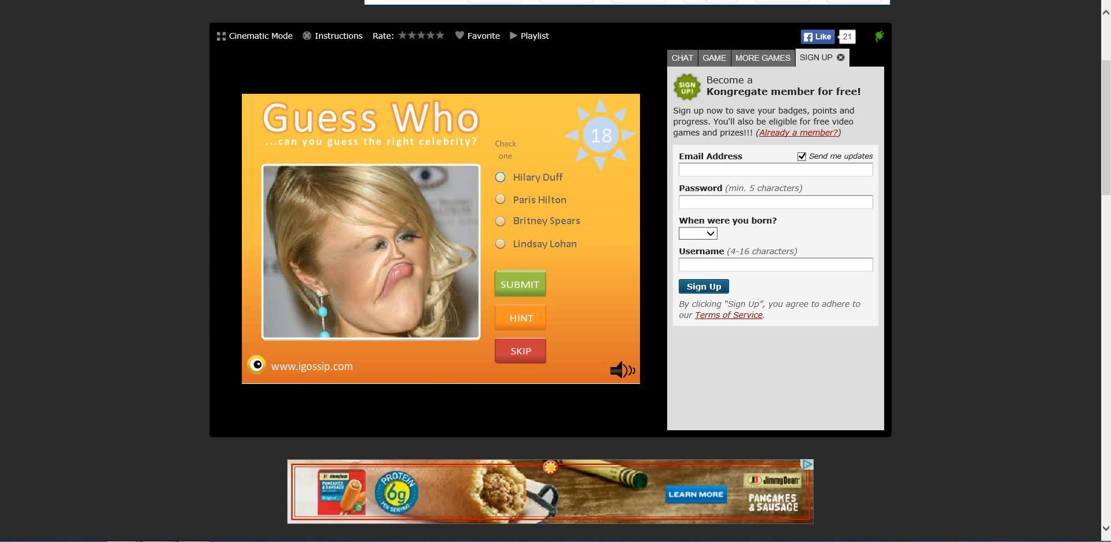
{"action": "left_click", "coordinate": [500, 177]}
{"action": "left_click", "coordinate": [519, 284]}
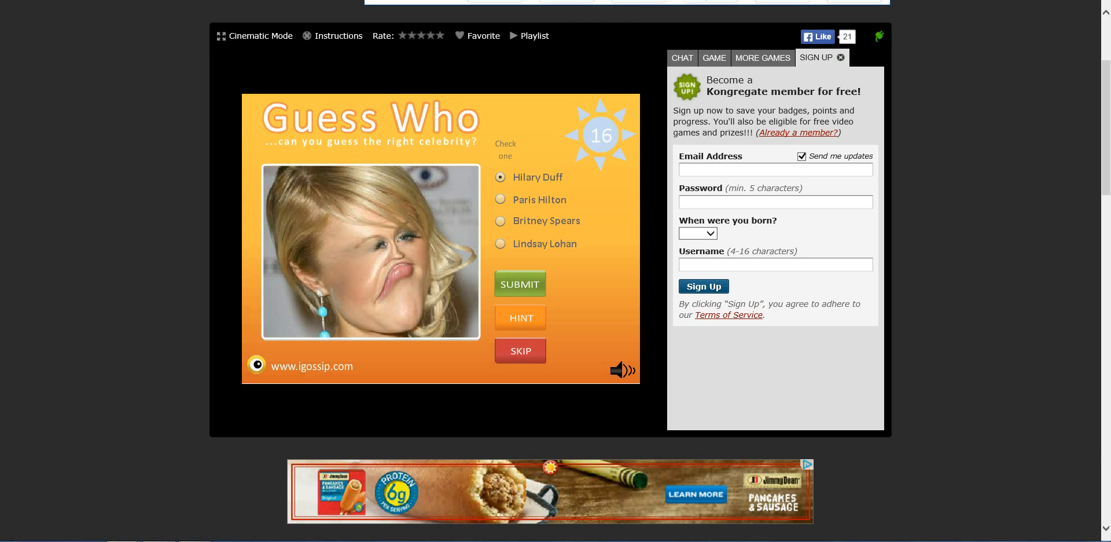
{"action": "left_click", "coordinate": [556, 311]}
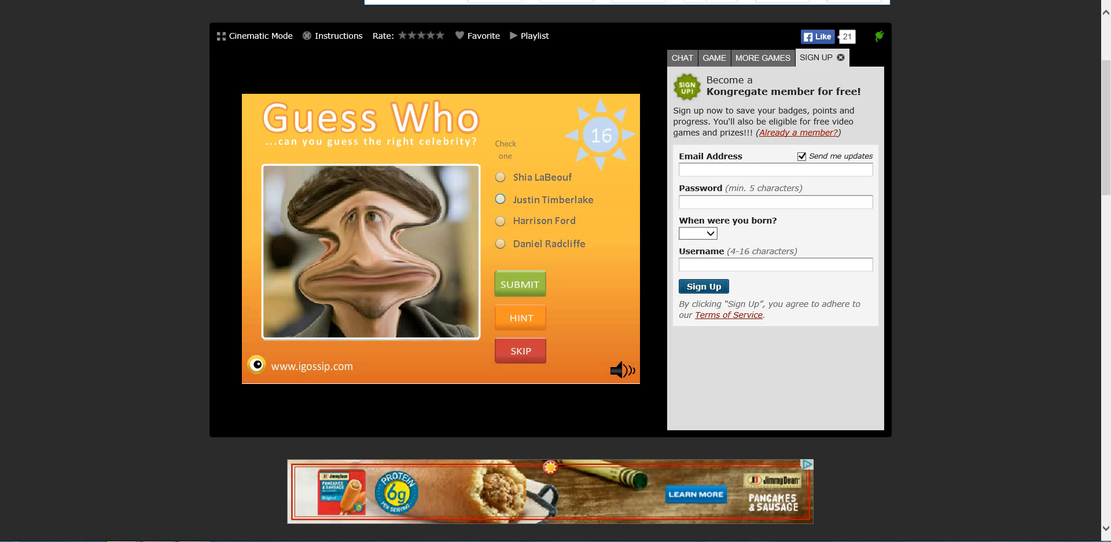
{"action": "left_click", "coordinate": [501, 198]}
{"action": "left_click", "coordinate": [520, 284]}
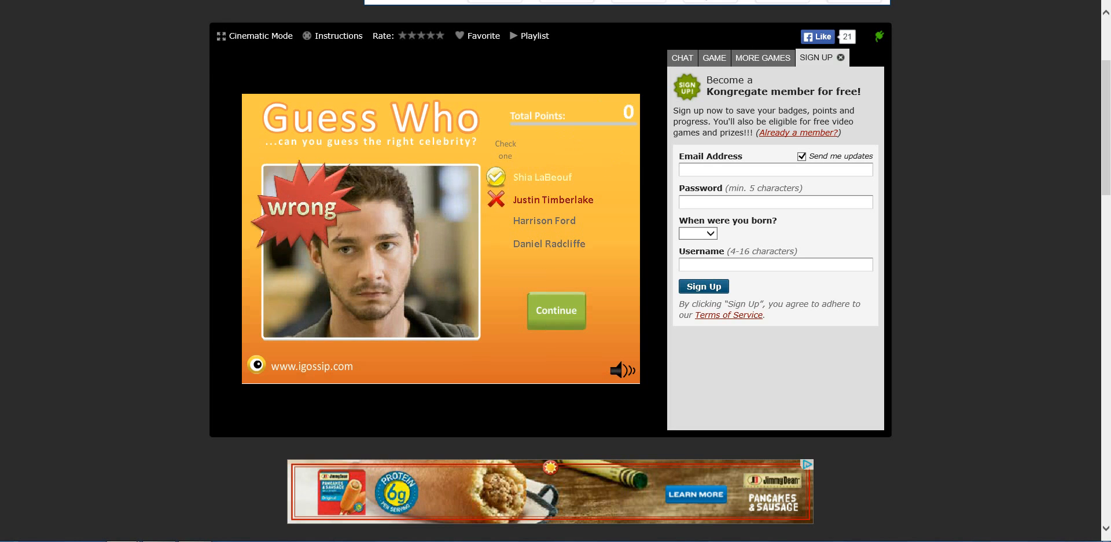
Guess Jessica Alba correctly to reach 150 points, then guess Gina Davis for the next face.
{"action": "left_click", "coordinate": [556, 310]}
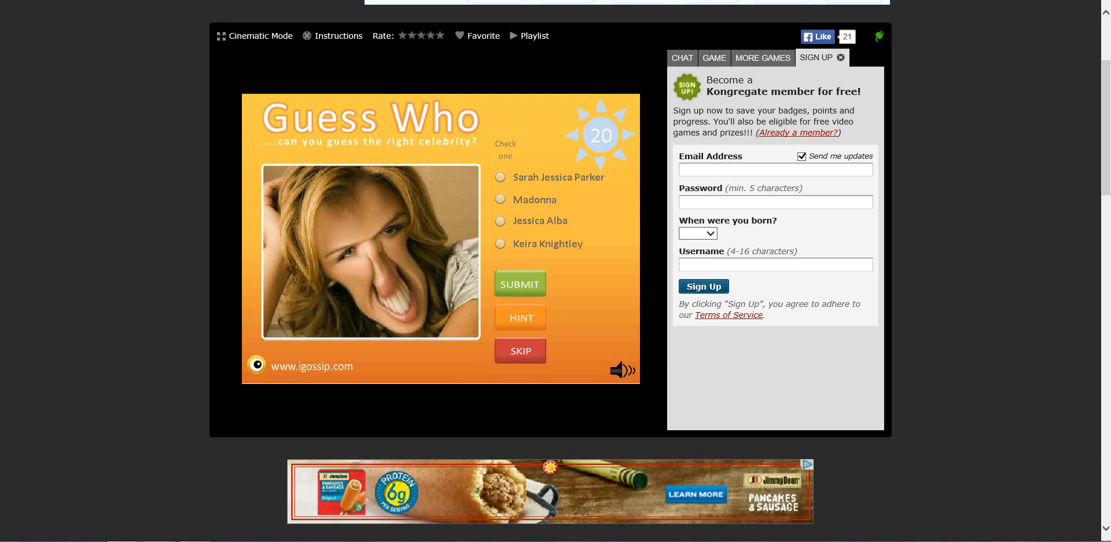
{"action": "left_click", "coordinate": [500, 221]}
{"action": "left_click", "coordinate": [519, 285]}
{"action": "left_click", "coordinate": [555, 310]}
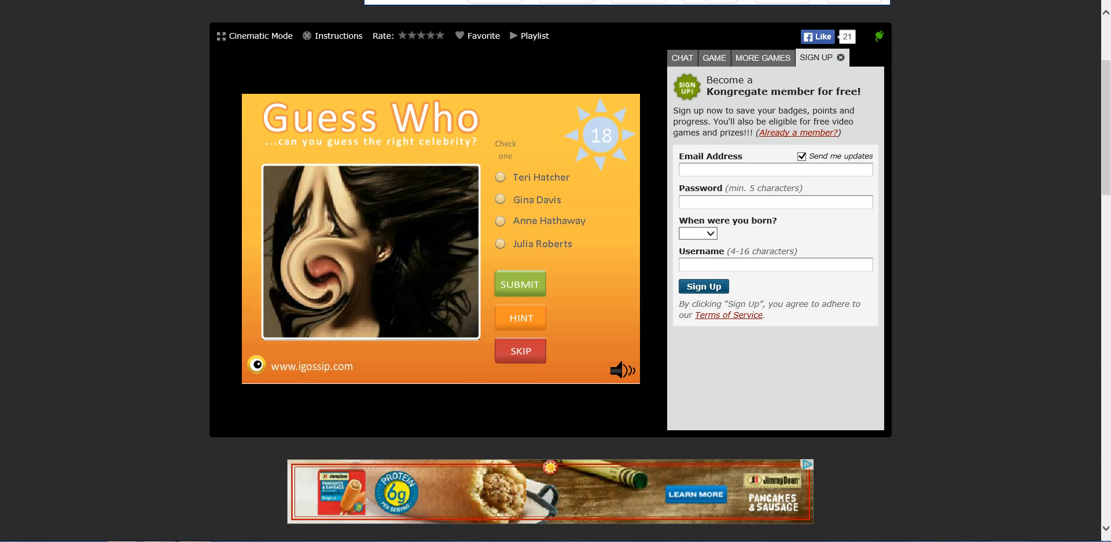
{"action": "left_click", "coordinate": [499, 199]}
{"action": "left_click", "coordinate": [519, 284]}
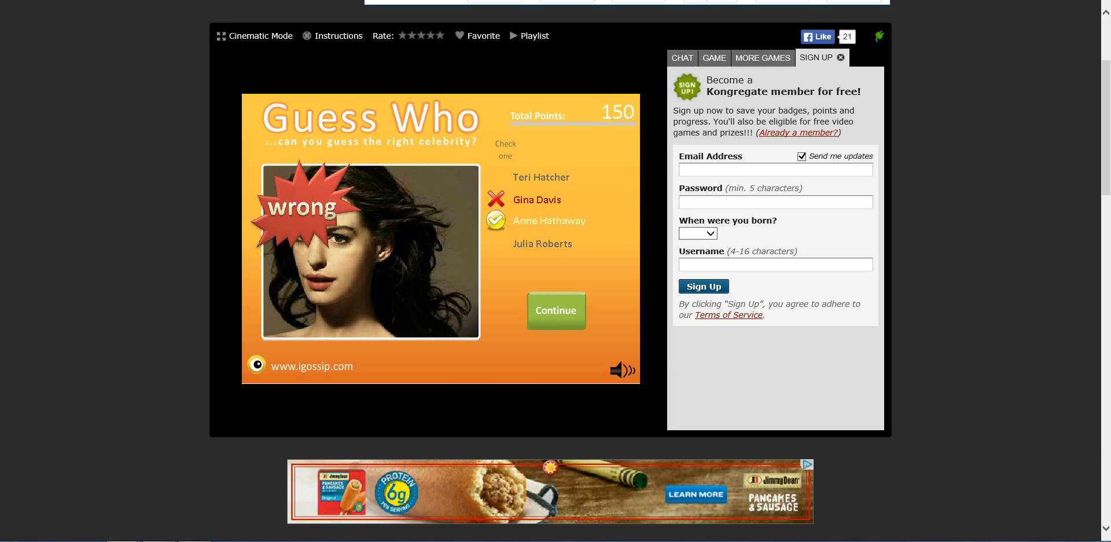
Reveal a hint for the next face and guess Teri Hatcher, which is wrong.
{"action": "left_click", "coordinate": [556, 310]}
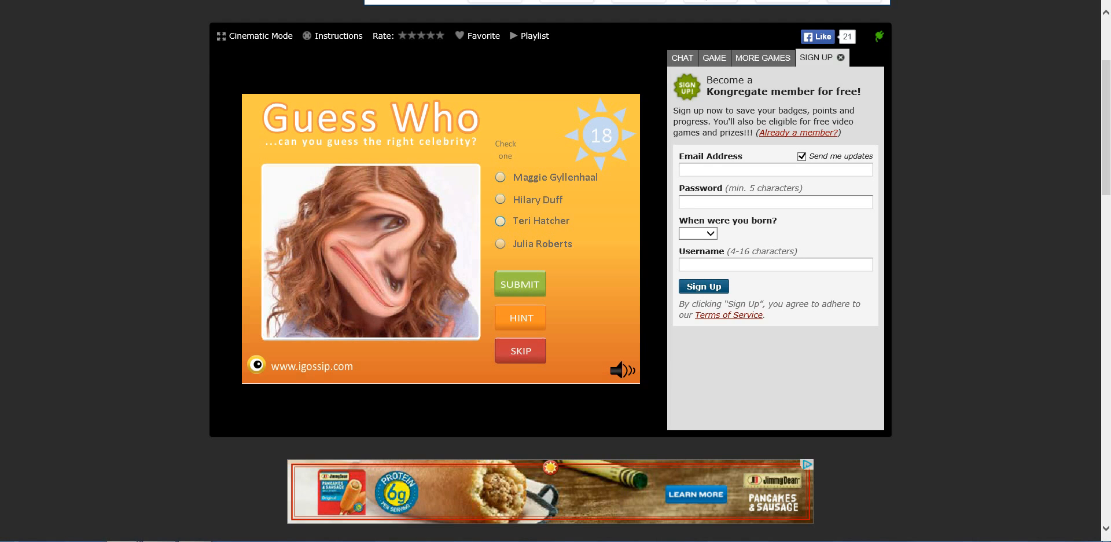
{"action": "left_click", "coordinate": [520, 316]}
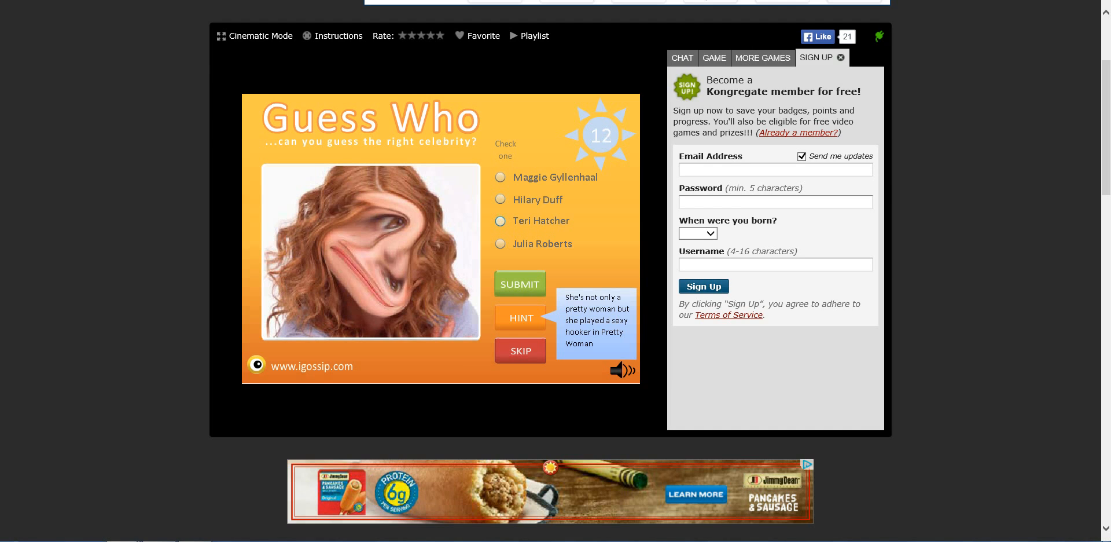
{"action": "left_click", "coordinate": [500, 220]}
{"action": "left_click", "coordinate": [519, 285]}
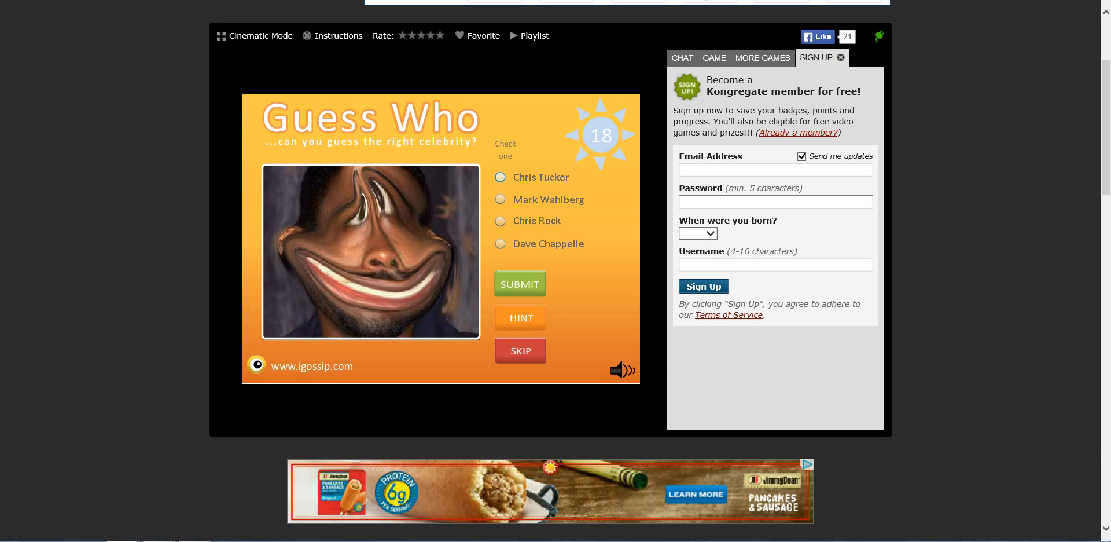
Guess Chris Tucker, then George Lucas on the directors question, both wrong.
{"action": "left_click", "coordinate": [500, 175]}
{"action": "left_click", "coordinate": [519, 284]}
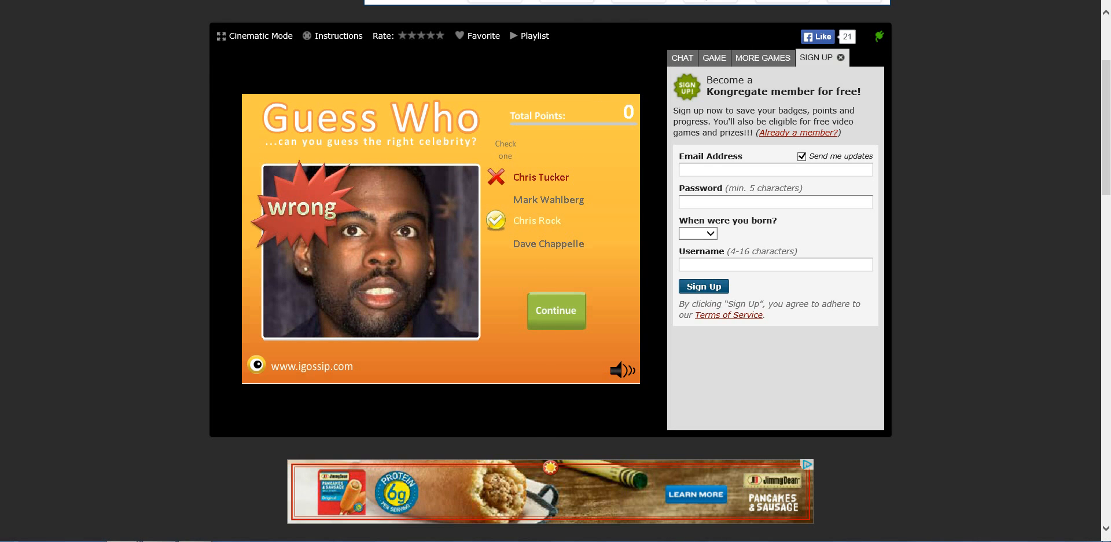
{"action": "left_click", "coordinate": [556, 313]}
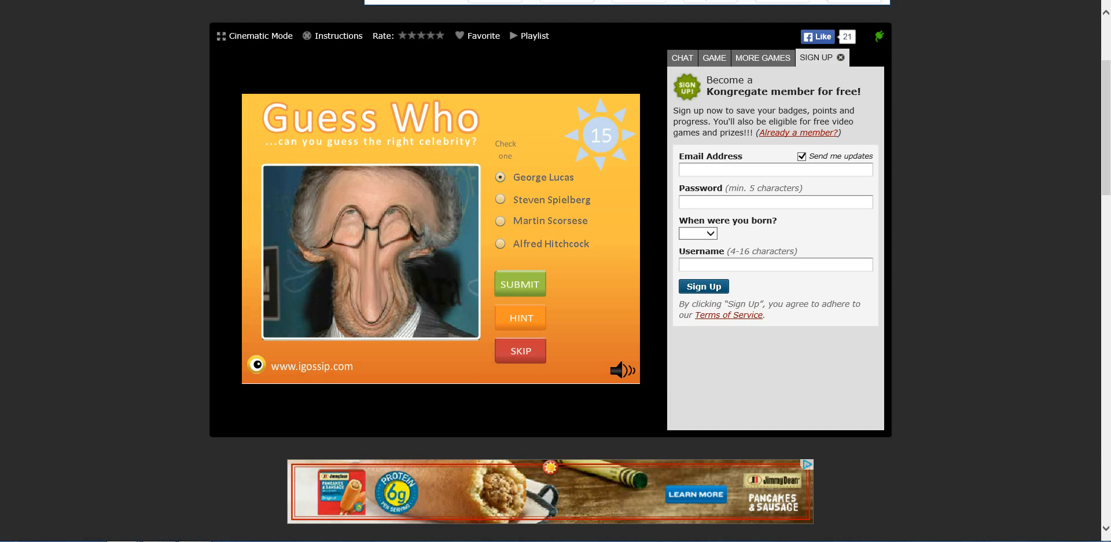
{"action": "left_click", "coordinate": [520, 284]}
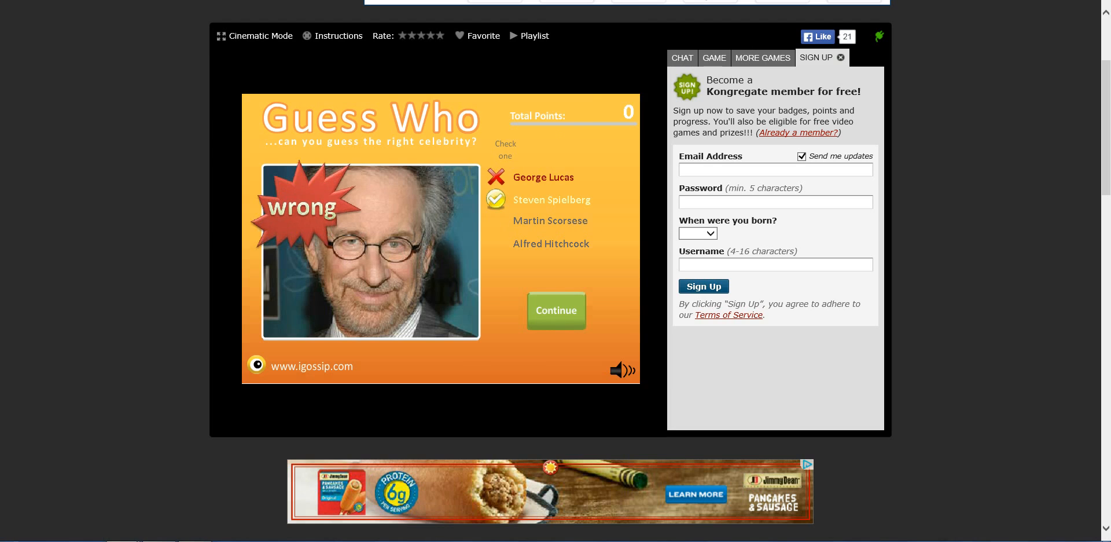
{"action": "left_click", "coordinate": [556, 311]}
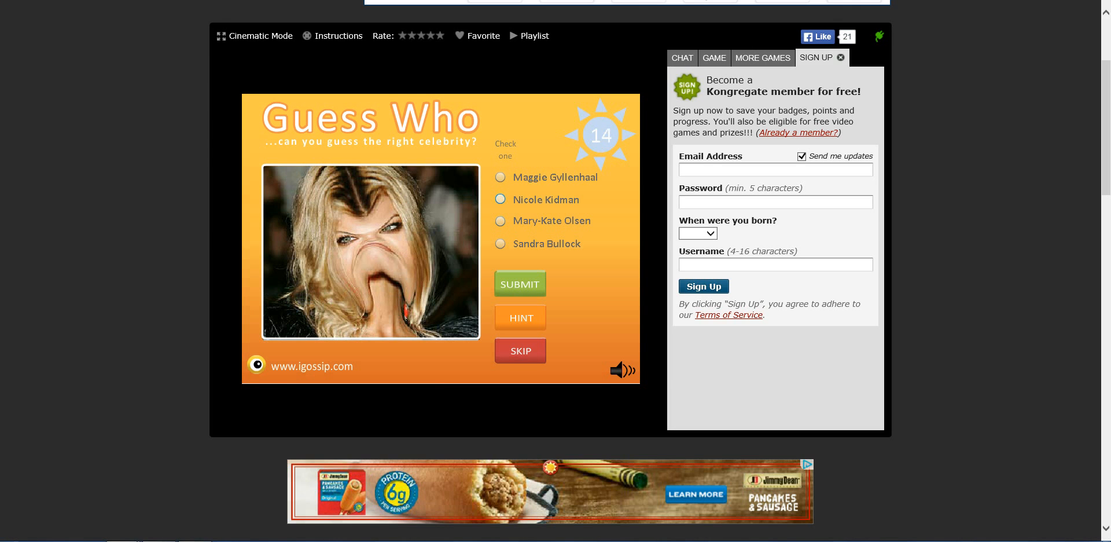
Guess Maggie Gyllenhaal, then switch from Morgan Freeman to Forest Whitaker, dropping to 0 points.
{"action": "left_click", "coordinate": [501, 177]}
{"action": "left_click", "coordinate": [519, 284]}
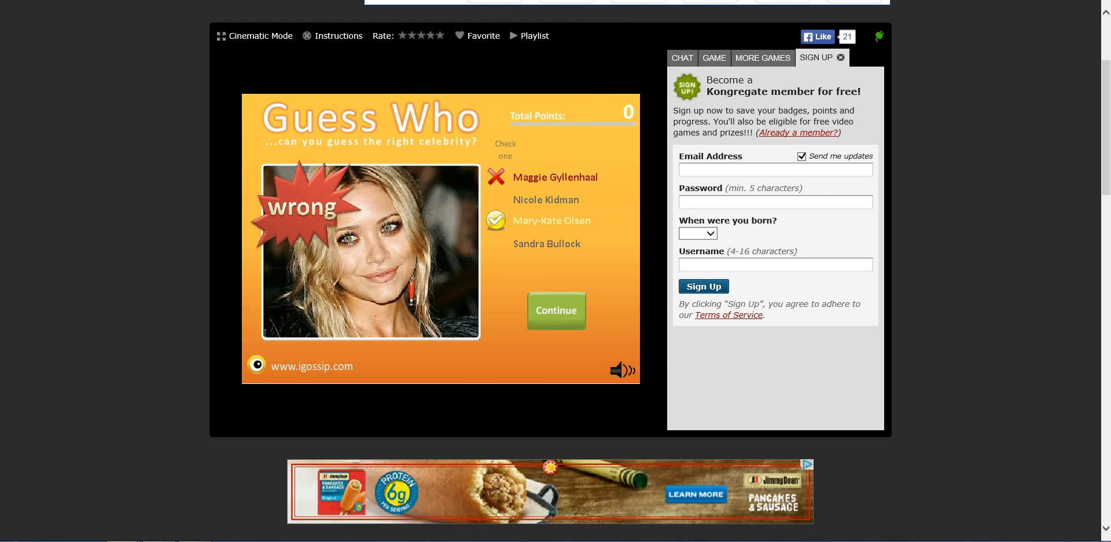
{"action": "left_click", "coordinate": [555, 310]}
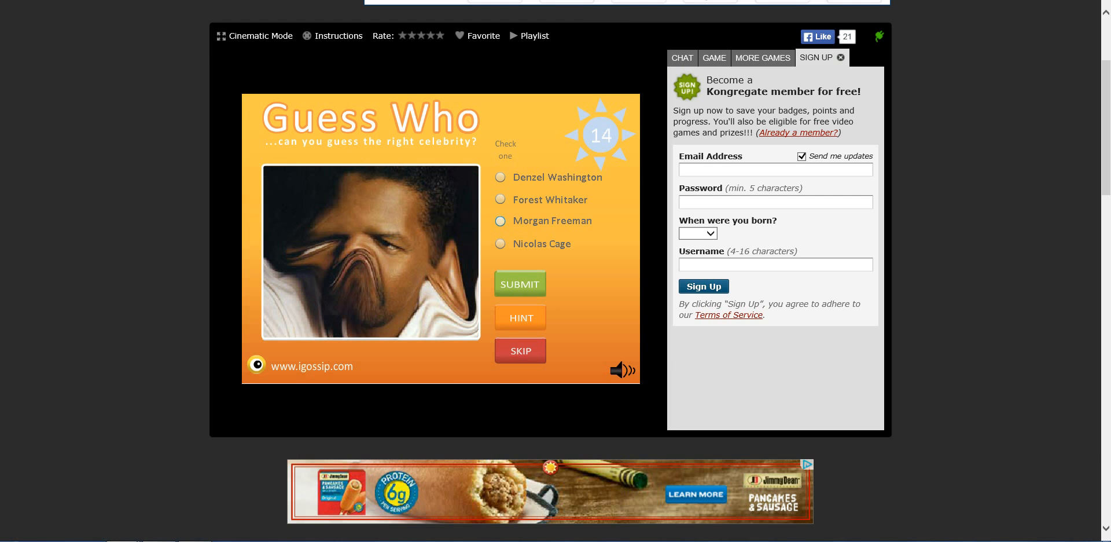
{"action": "left_click", "coordinate": [501, 221]}
{"action": "left_click", "coordinate": [500, 199]}
{"action": "left_click", "coordinate": [519, 283]}
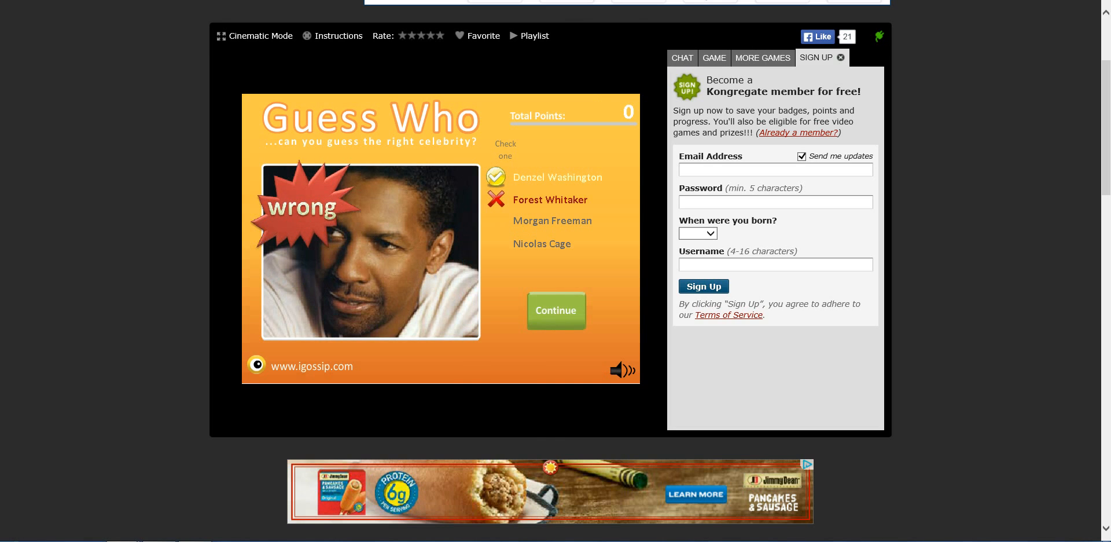
{"action": "left_click", "coordinate": [556, 309]}
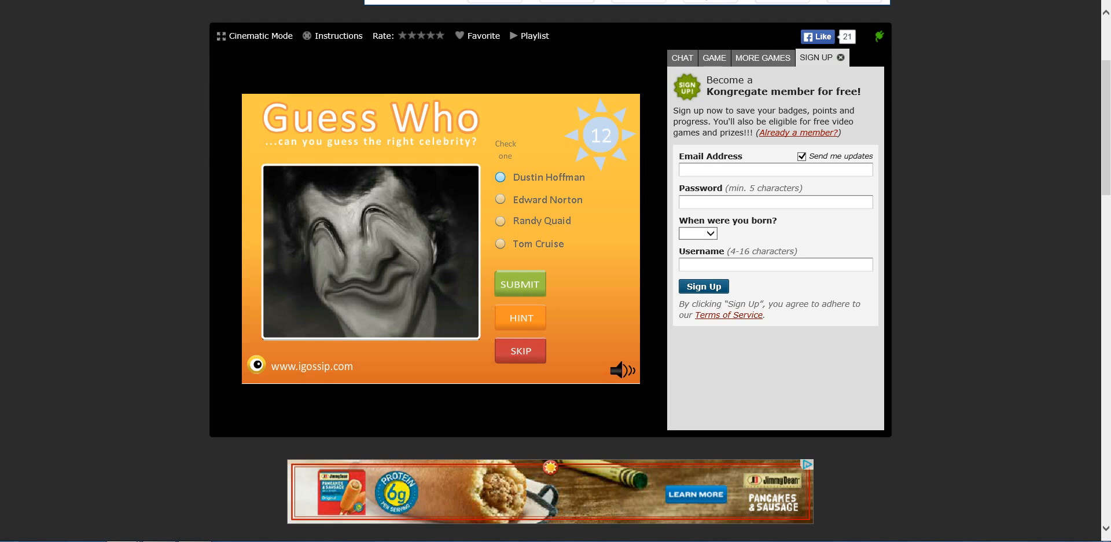
Submit Dustin Hoffman guesses on two rounds, missing the Tom Cruise face.
{"action": "left_click", "coordinate": [520, 284]}
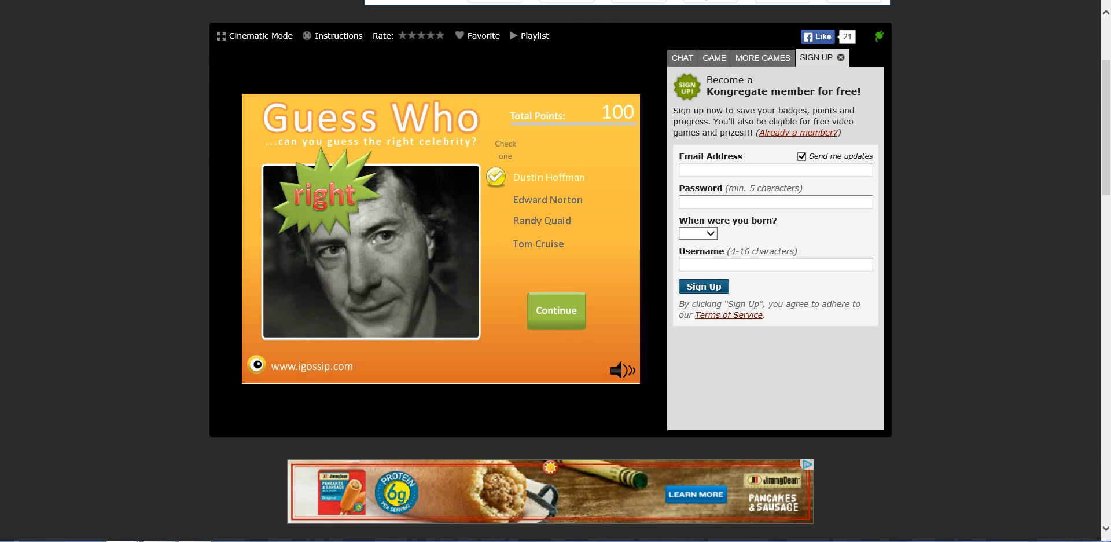
{"action": "left_click", "coordinate": [556, 310]}
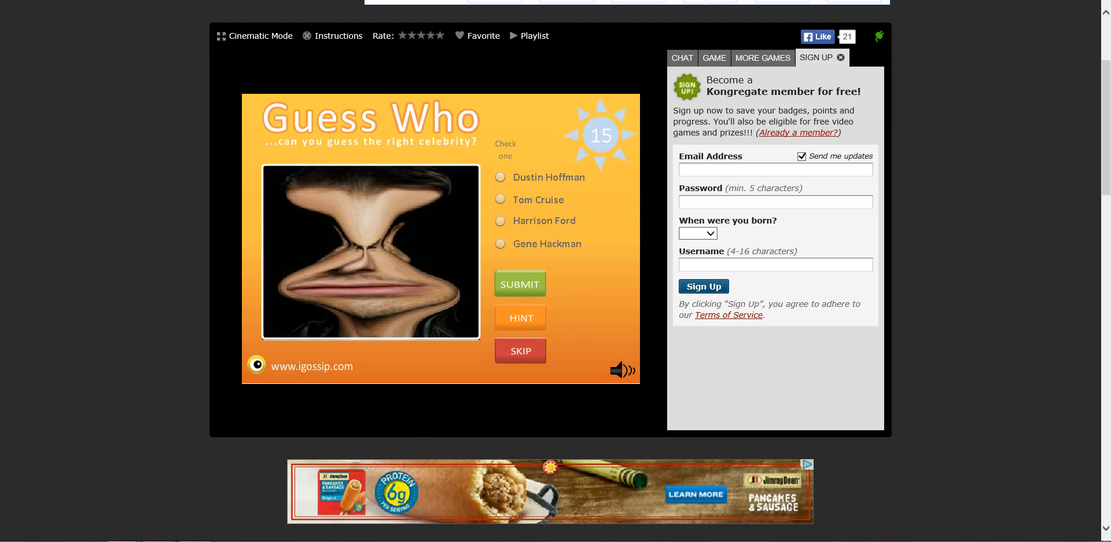
{"action": "left_click", "coordinate": [499, 177]}
{"action": "left_click", "coordinate": [519, 284]}
Correctly guess Will Smith for the stretched open-mouthed face, reaching 100 points.
{"action": "left_click", "coordinate": [555, 310]}
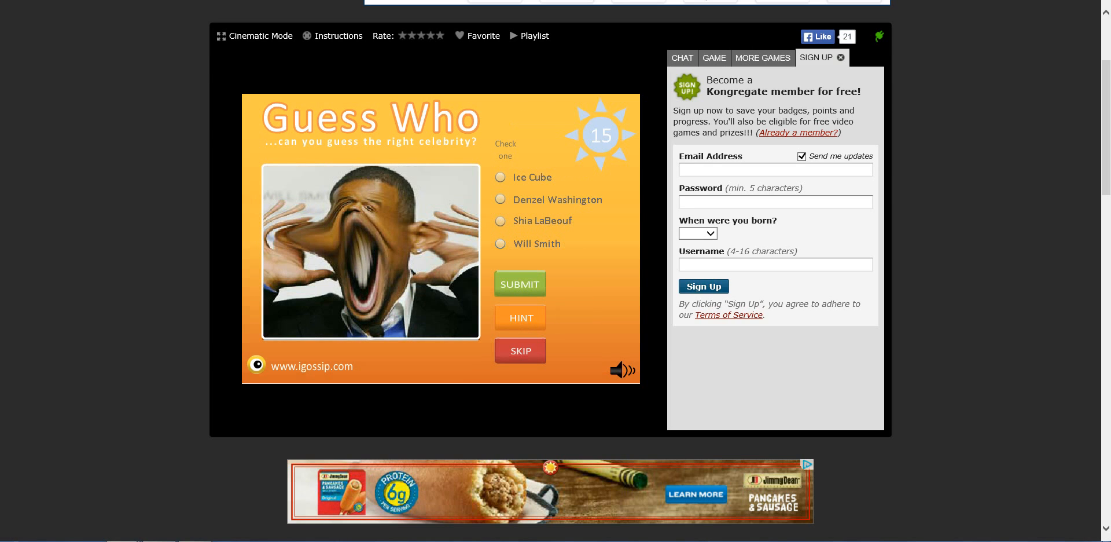
{"action": "left_click", "coordinate": [501, 243]}
{"action": "left_click", "coordinate": [520, 284]}
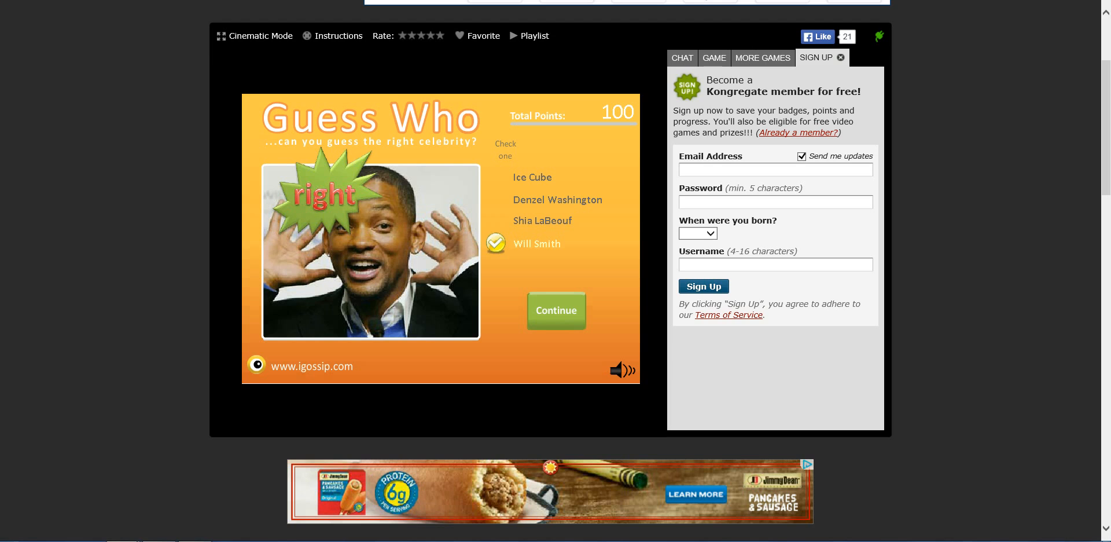
Guess Matt Damon and then Britney Spears for the next two faces, both wrong.
{"action": "left_click", "coordinate": [556, 310]}
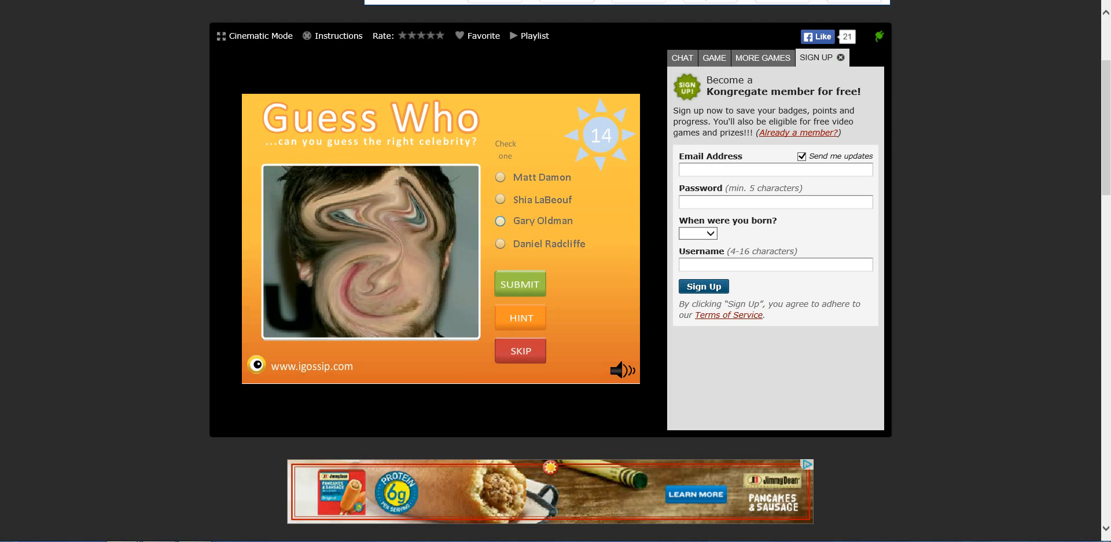
{"action": "left_click", "coordinate": [500, 177]}
{"action": "left_click", "coordinate": [520, 284]}
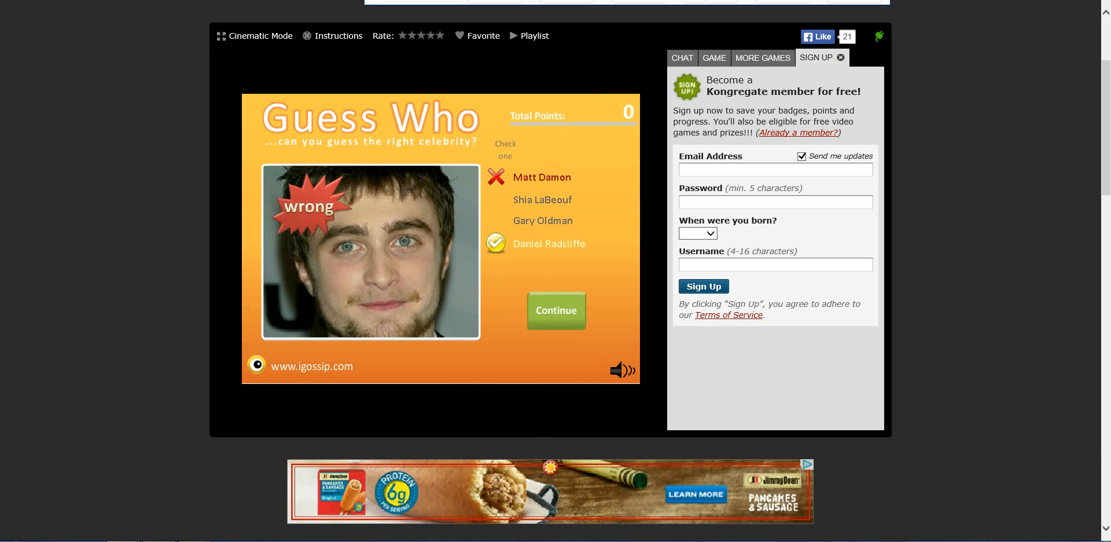
{"action": "left_click", "coordinate": [556, 310]}
{"action": "left_click", "coordinate": [501, 243]}
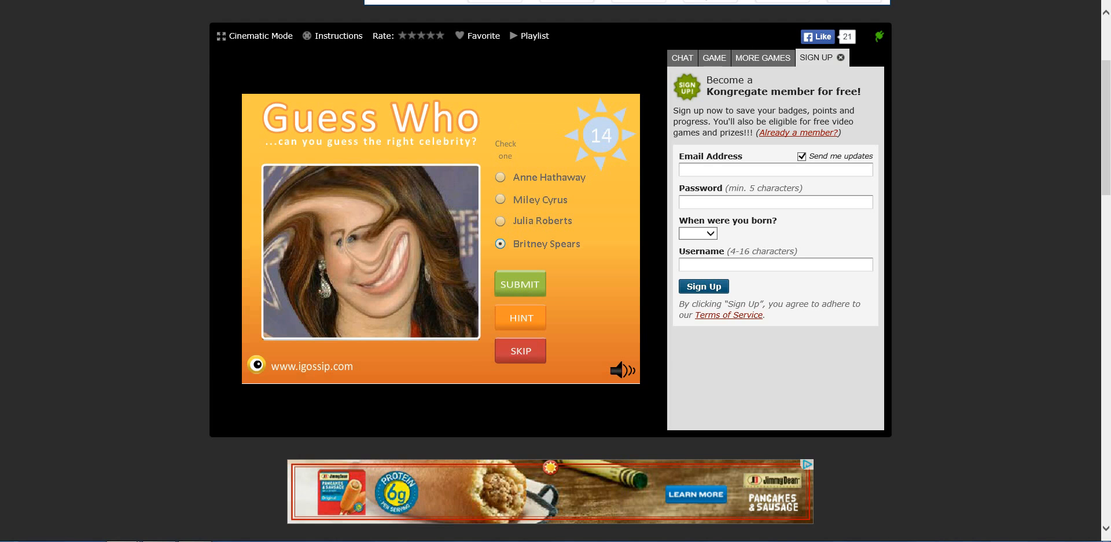
{"action": "left_click", "coordinate": [520, 284]}
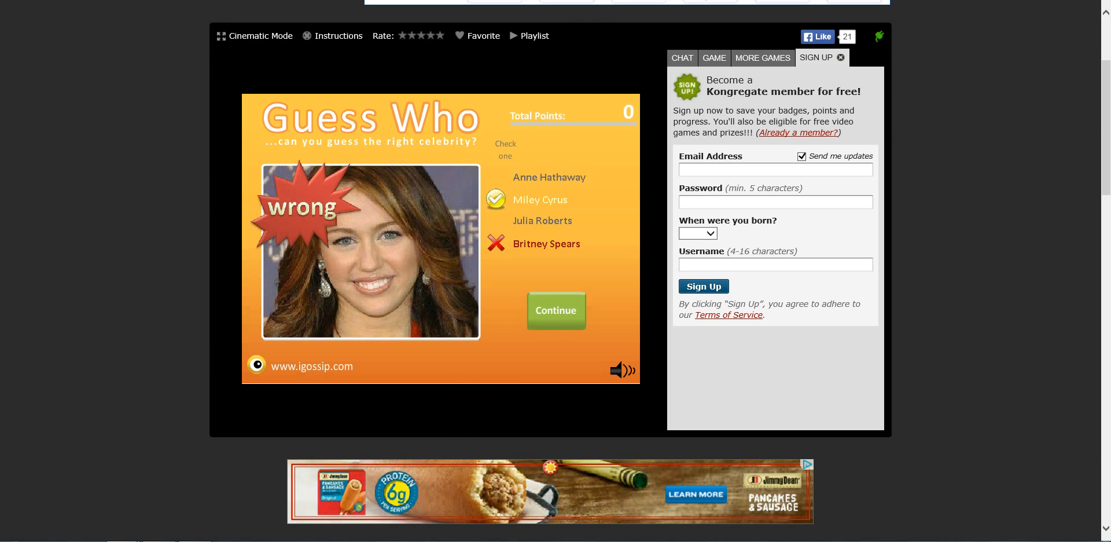
Guess Johnny Depp and then Gene Hackman, both wrong.
{"action": "left_click", "coordinate": [555, 310]}
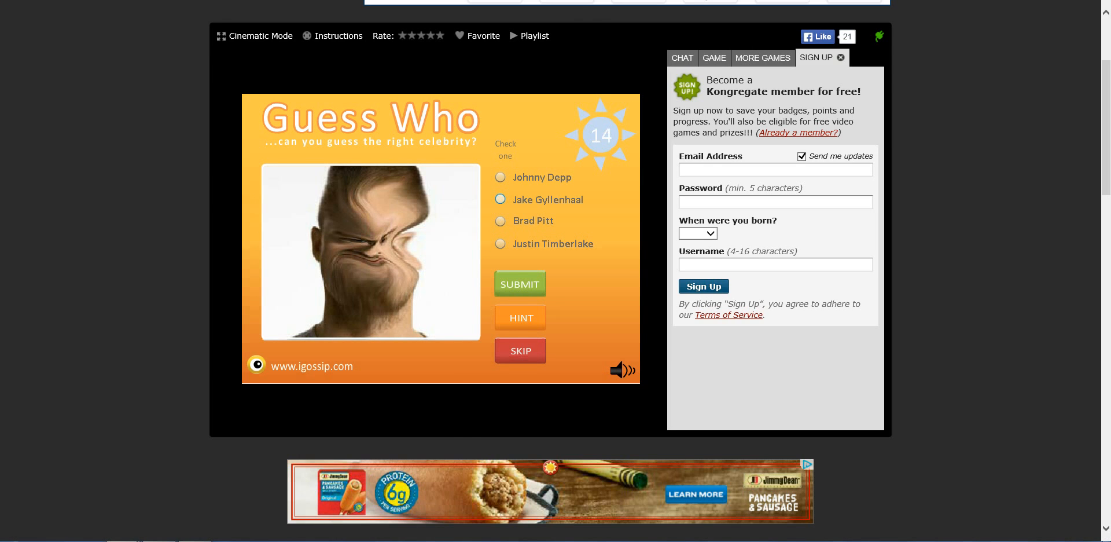
{"action": "left_click", "coordinate": [500, 177]}
{"action": "left_click", "coordinate": [520, 284]}
{"action": "left_click", "coordinate": [556, 311]}
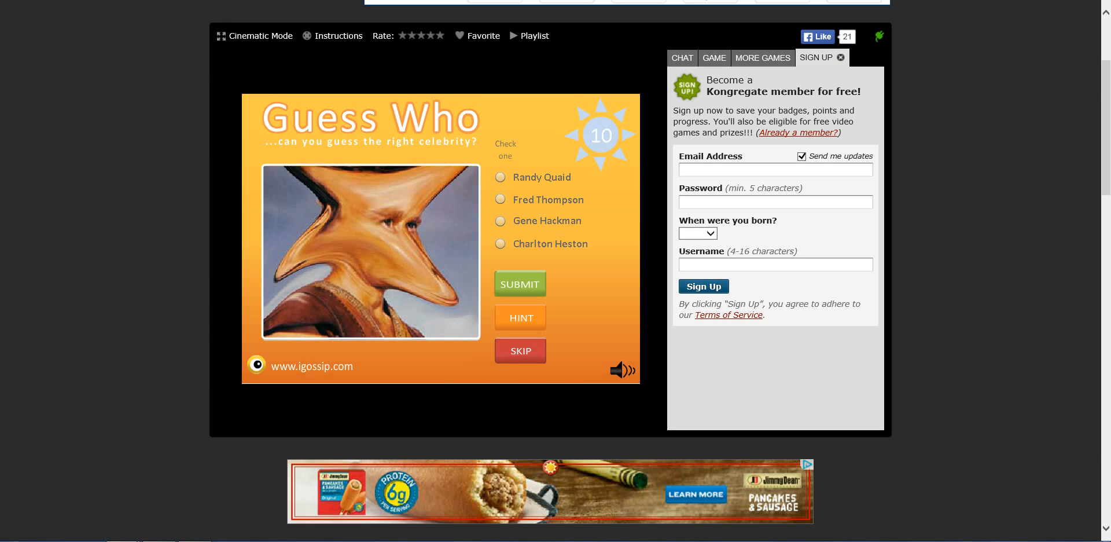
{"action": "scroll", "coordinate": [556, 261], "scroll_direction": "down", "scroll_amount": 2}
{"action": "scroll", "coordinate": [556, 261], "scroll_direction": "up", "scroll_amount": 2}
{"action": "left_click", "coordinate": [501, 221]}
{"action": "left_click", "coordinate": [519, 283]}
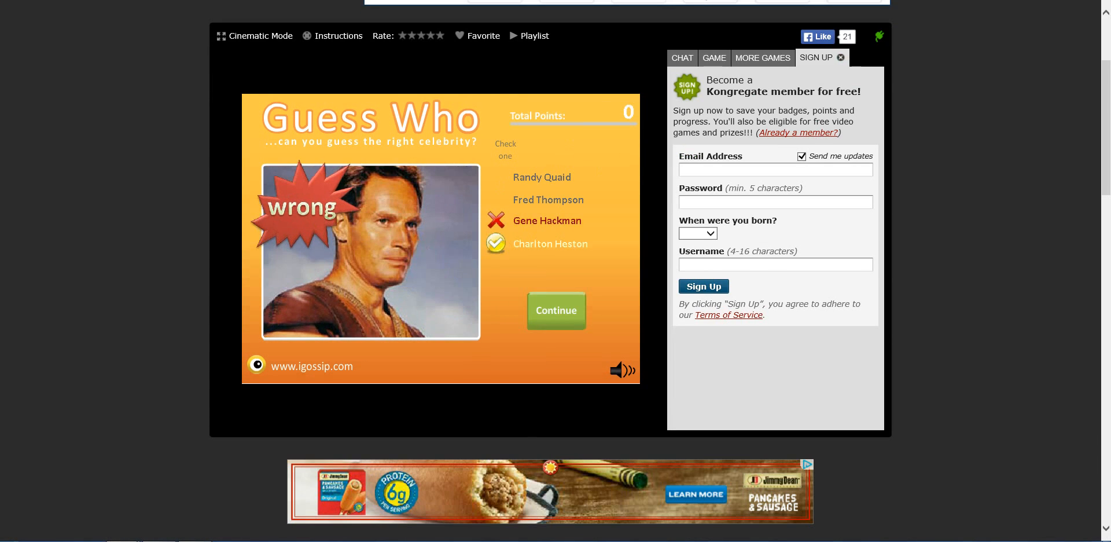
Guess Harrison Ford and then Christian Slater, both wrong.
{"action": "left_click", "coordinate": [556, 310]}
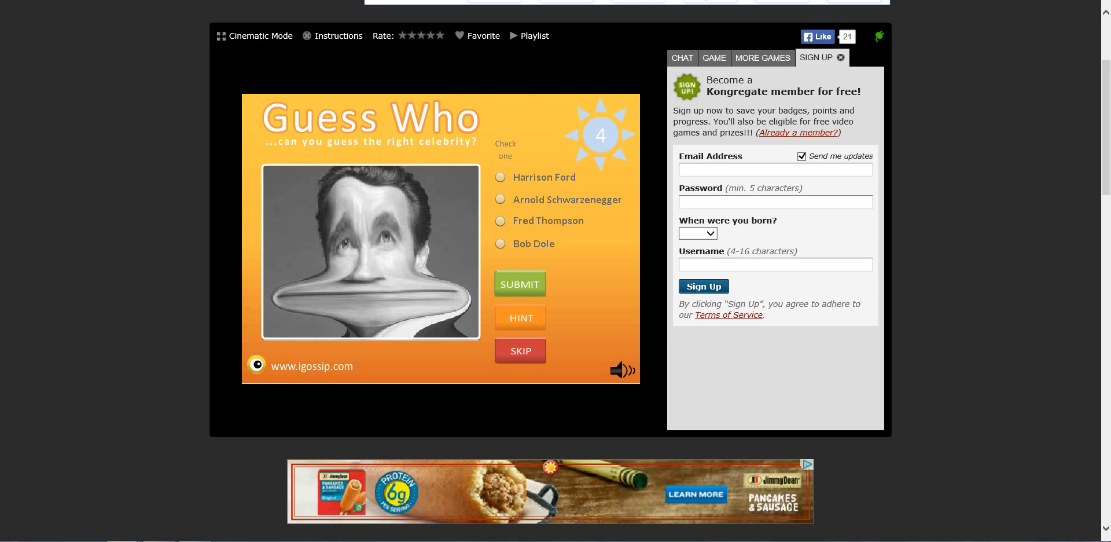
{"action": "left_click", "coordinate": [500, 178]}
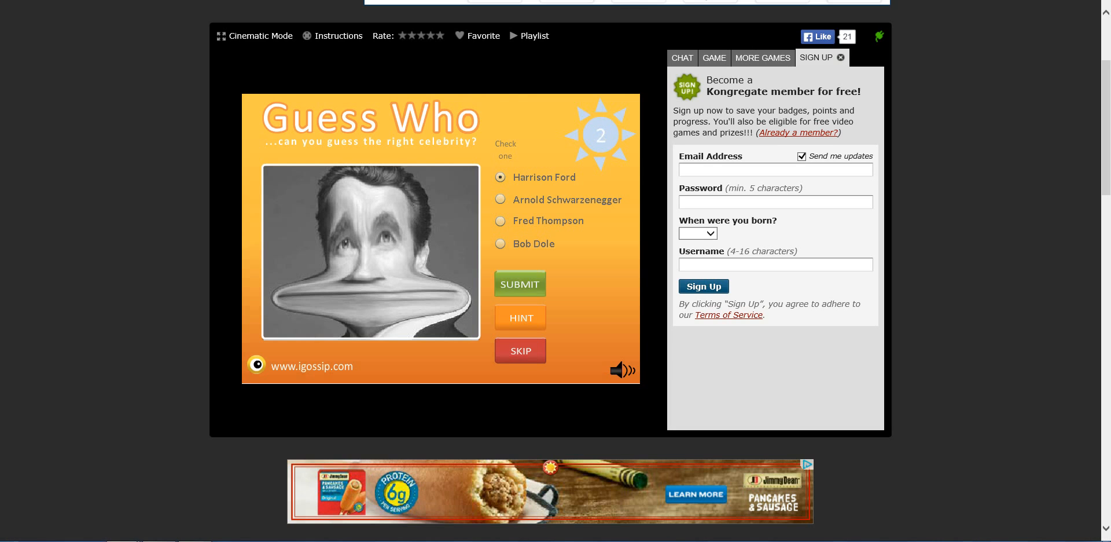
{"action": "left_click", "coordinate": [520, 284]}
{"action": "left_click", "coordinate": [555, 310]}
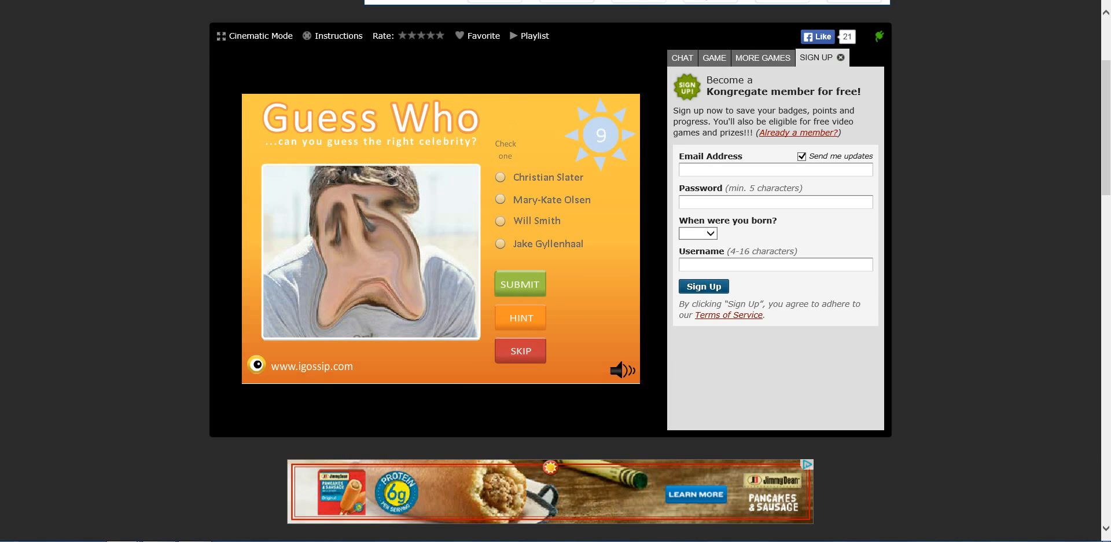
{"action": "left_click", "coordinate": [500, 176]}
{"action": "left_click", "coordinate": [519, 283]}
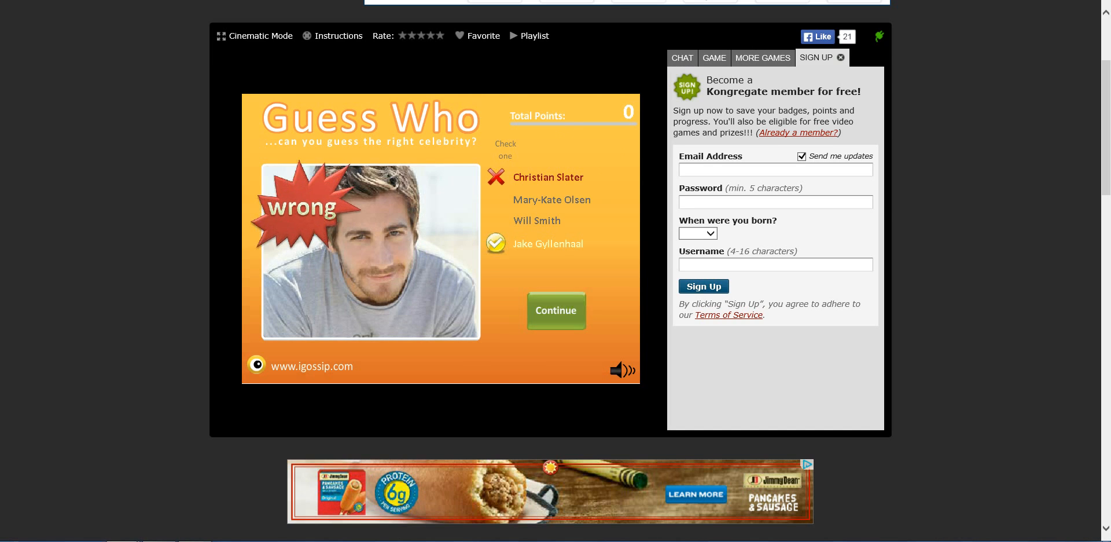
Guess George Clooney and then Tony Bennett, both wrong, reaching the Meryl Streep round.
{"action": "left_click", "coordinate": [557, 310]}
{"action": "left_click", "coordinate": [500, 176]}
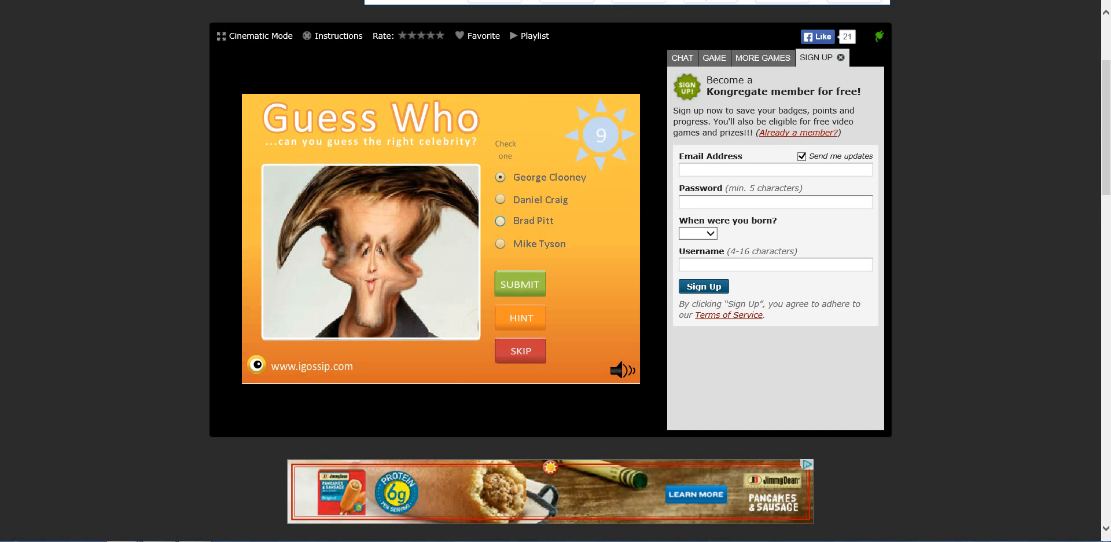
{"action": "left_click", "coordinate": [520, 284]}
{"action": "left_click", "coordinate": [557, 310]}
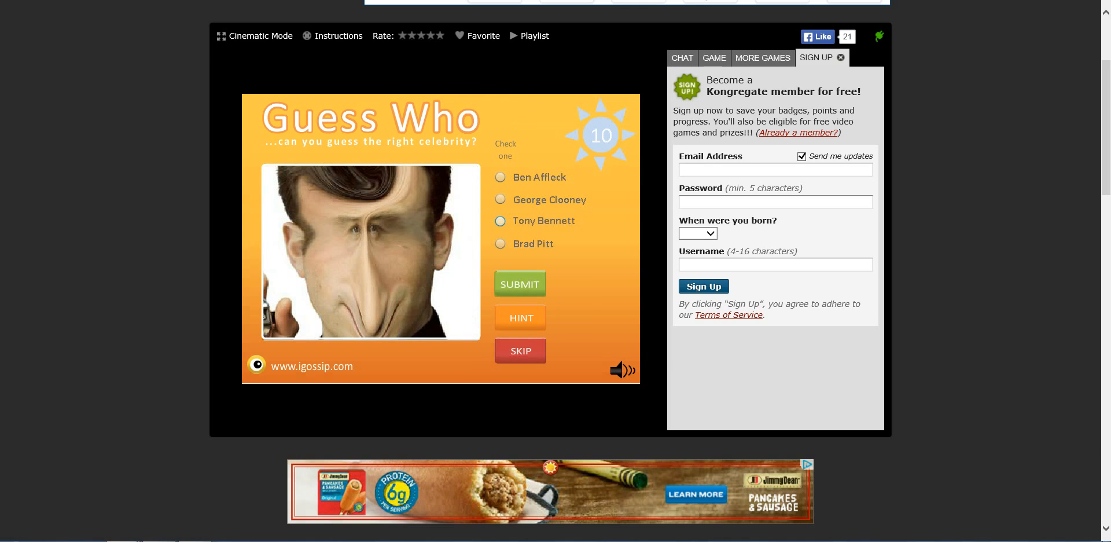
{"action": "left_click", "coordinate": [500, 221]}
{"action": "left_click", "coordinate": [520, 284]}
{"action": "left_click", "coordinate": [557, 310]}
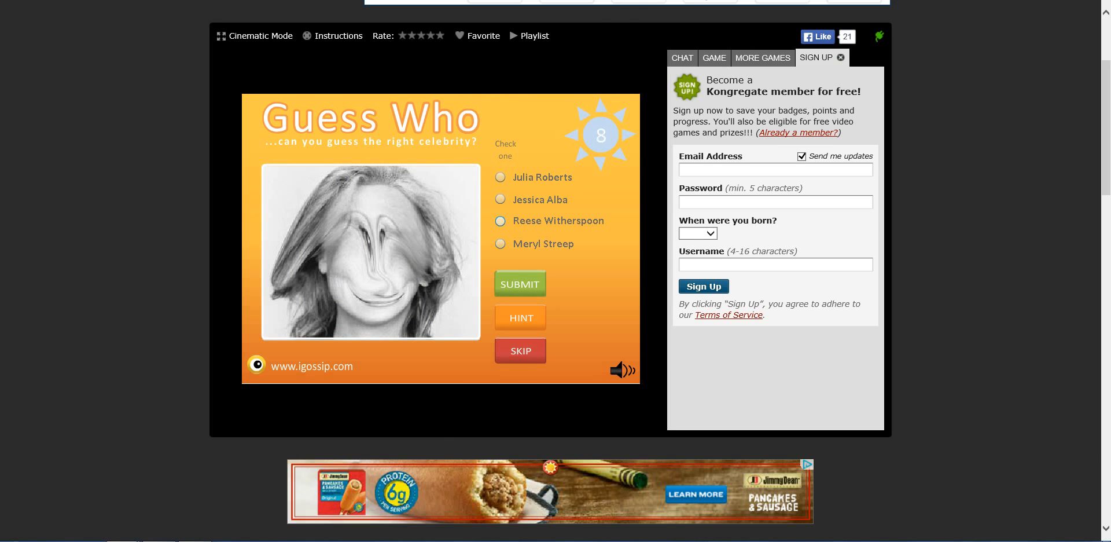
Guess Meryl Streep correctly for 100 points, then Sarah Jessica Parker wrongly.
{"action": "left_click", "coordinate": [500, 243]}
{"action": "left_click", "coordinate": [520, 284]}
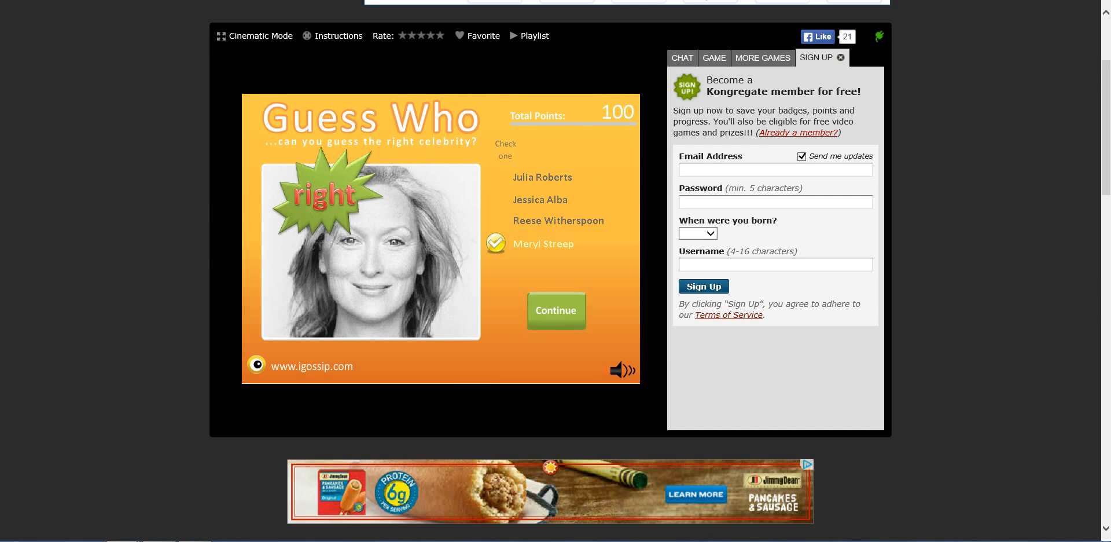
{"action": "left_click", "coordinate": [556, 309]}
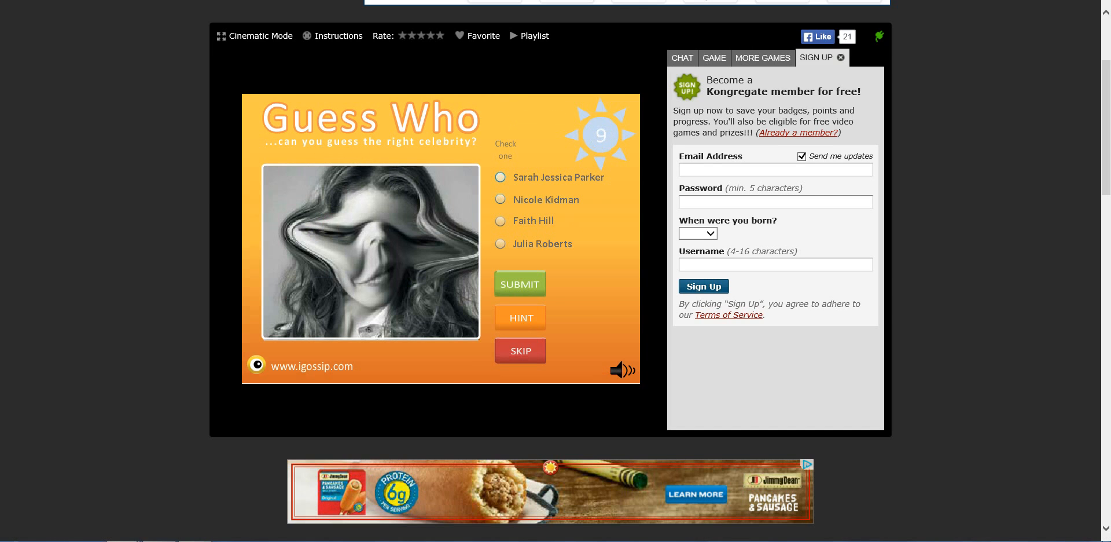
{"action": "left_click", "coordinate": [500, 175]}
{"action": "left_click", "coordinate": [520, 284]}
Guess Madonna wrongly, then Kevin Federline correctly to reach 200 points.
{"action": "left_click", "coordinate": [556, 309]}
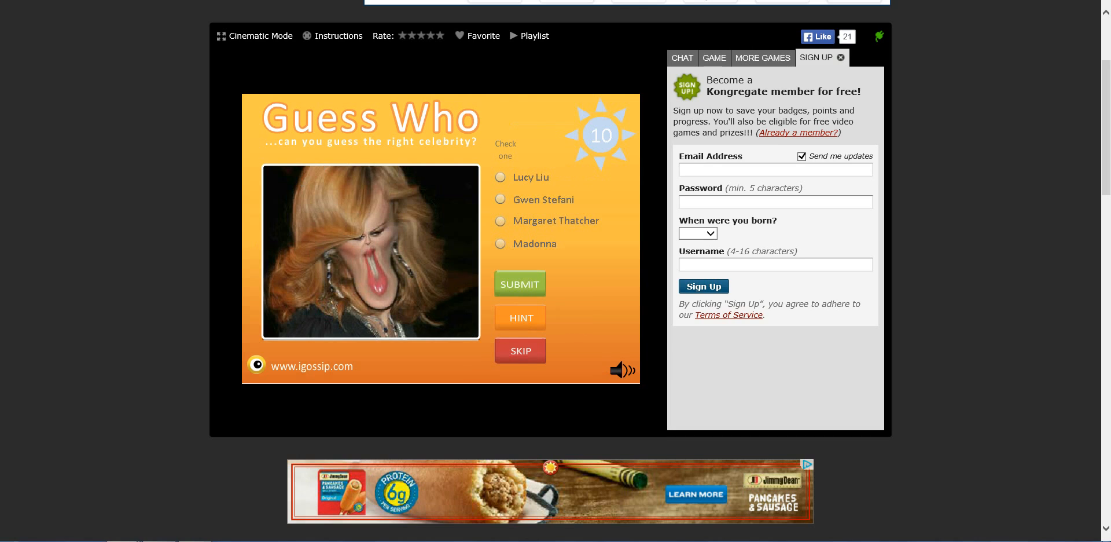
{"action": "left_click", "coordinate": [500, 243]}
{"action": "left_click", "coordinate": [520, 284]}
{"action": "left_click", "coordinate": [501, 243]}
{"action": "left_click", "coordinate": [520, 284]}
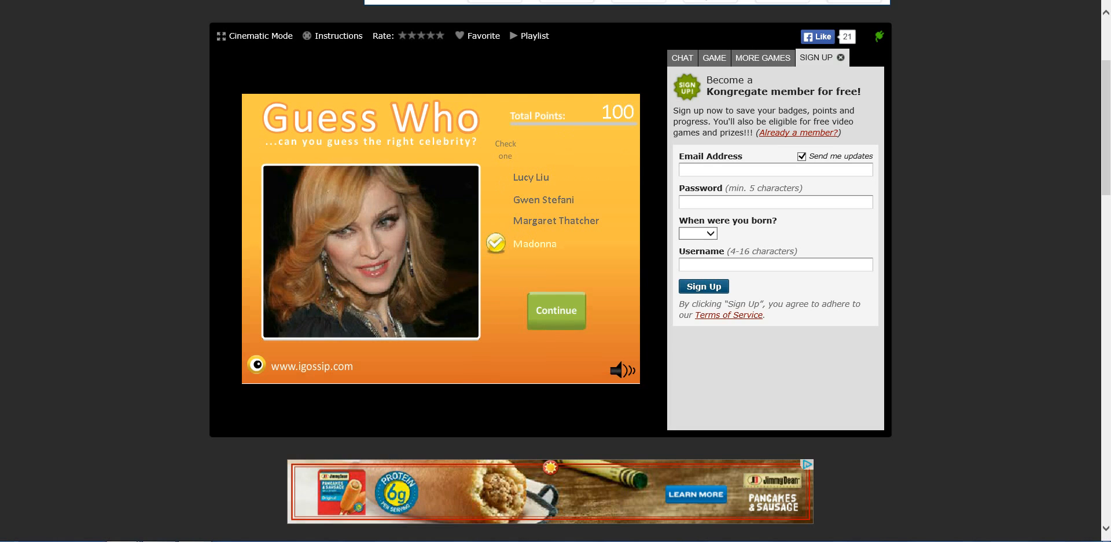
{"action": "left_click", "coordinate": [556, 309]}
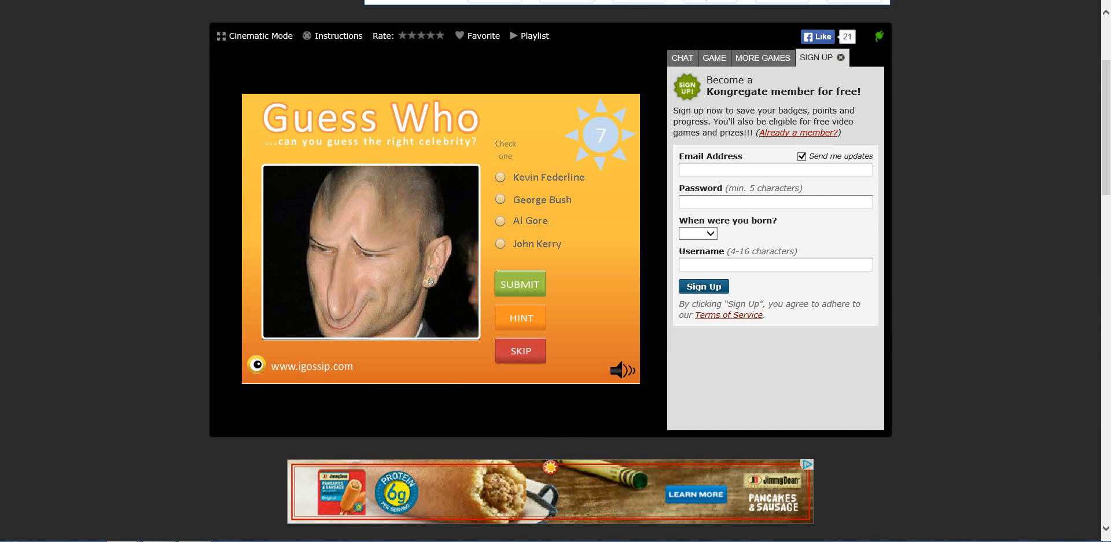
{"action": "left_click", "coordinate": [519, 284]}
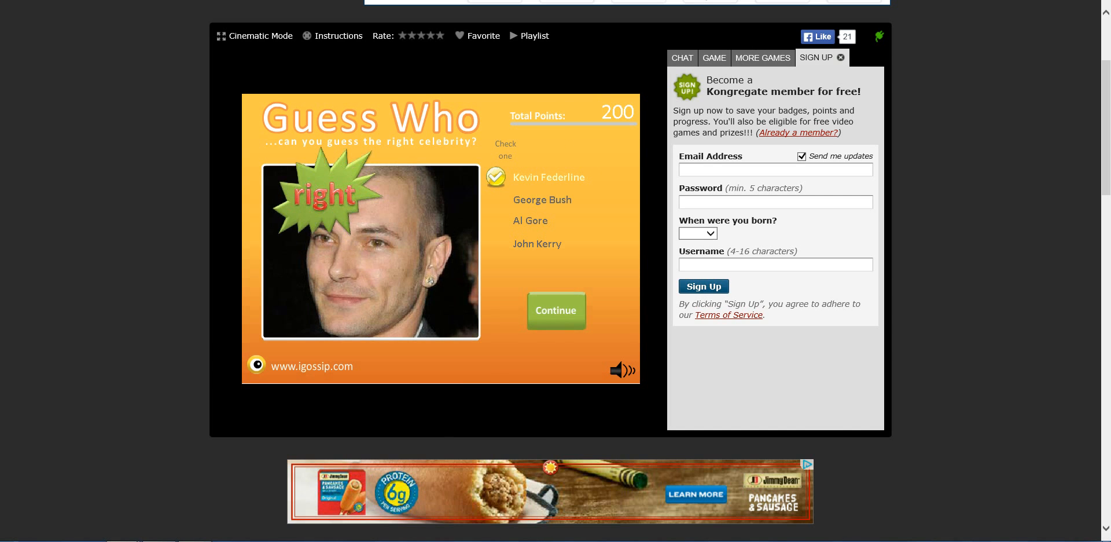
Guess Gwen Stefani and then Sandra Bullock, both wrong, reaching the Heath Ledger round.
{"action": "left_click", "coordinate": [557, 309]}
{"action": "left_click", "coordinate": [499, 198]}
{"action": "left_click", "coordinate": [520, 284]}
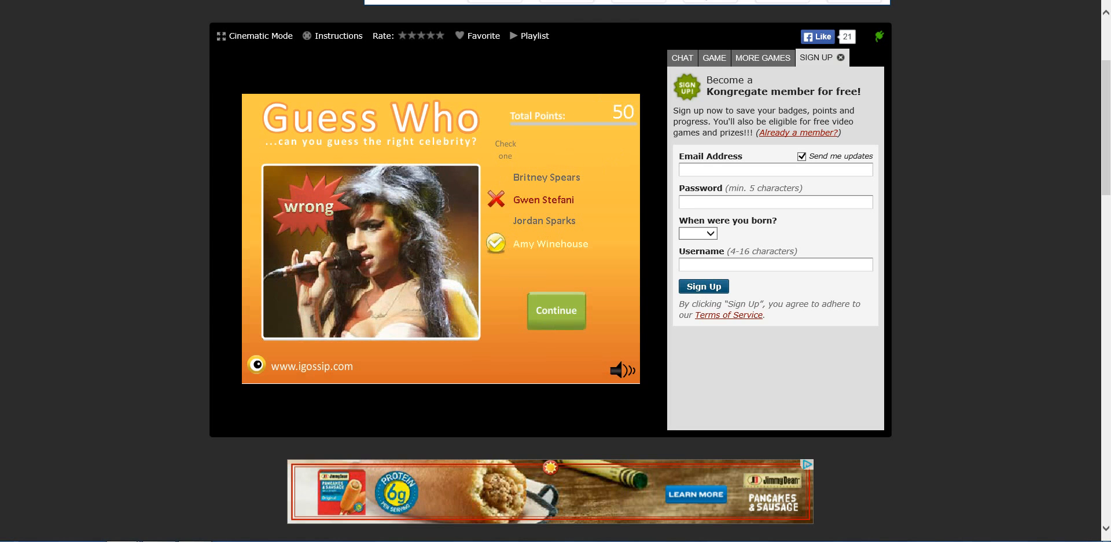
{"action": "left_click", "coordinate": [557, 309]}
{"action": "left_click", "coordinate": [500, 177]}
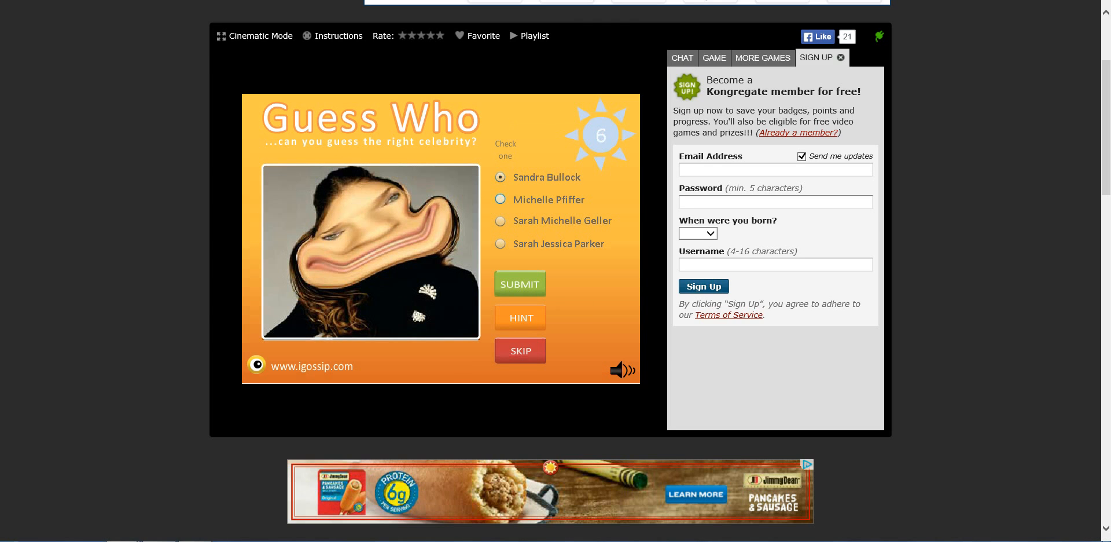
{"action": "left_click", "coordinate": [519, 284]}
{"action": "left_click", "coordinate": [557, 309]}
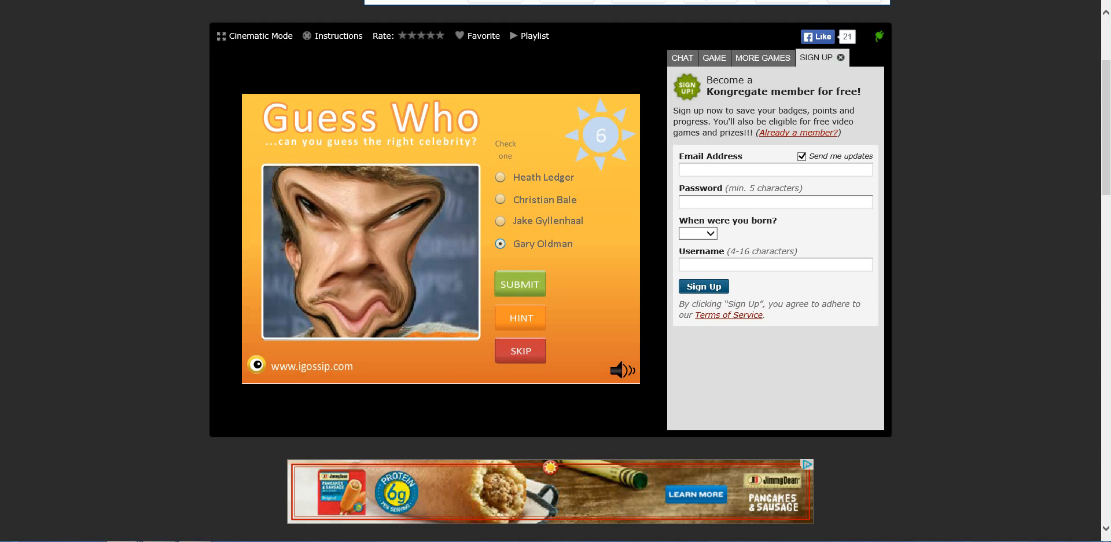
Submit the wrong Gary Oldman guess, then switch from Jeff Bridges to Johnny Depp and get it right.
{"action": "left_click", "coordinate": [519, 284]}
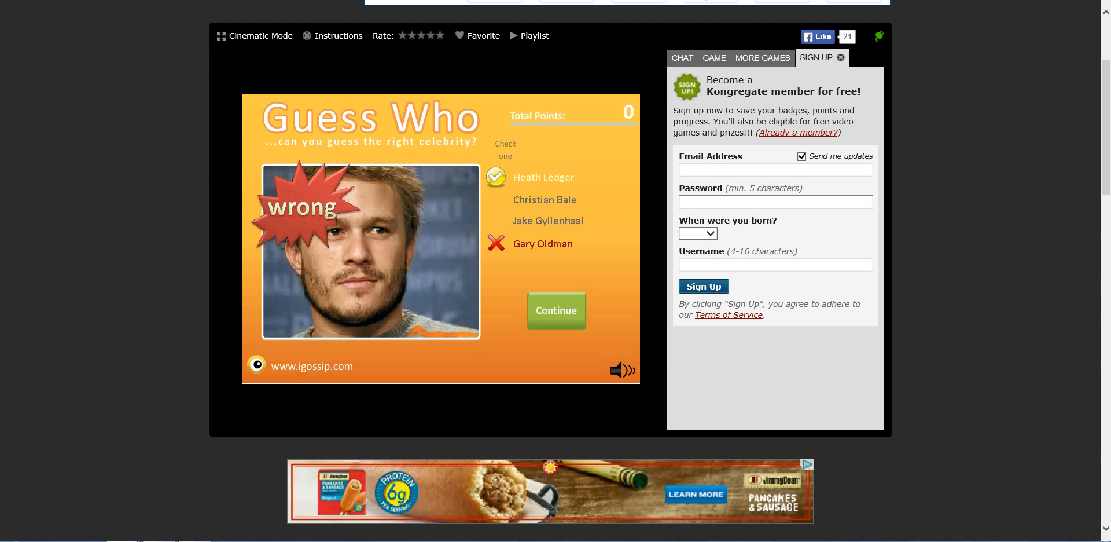
{"action": "left_click", "coordinate": [556, 310]}
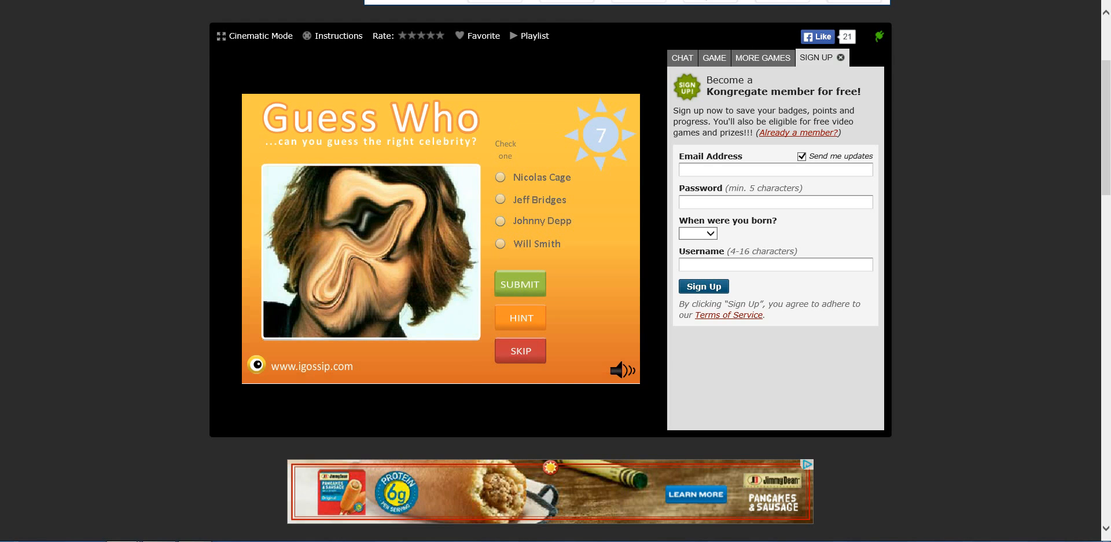
{"action": "left_click", "coordinate": [500, 198]}
{"action": "left_click", "coordinate": [500, 221]}
{"action": "left_click", "coordinate": [520, 284]}
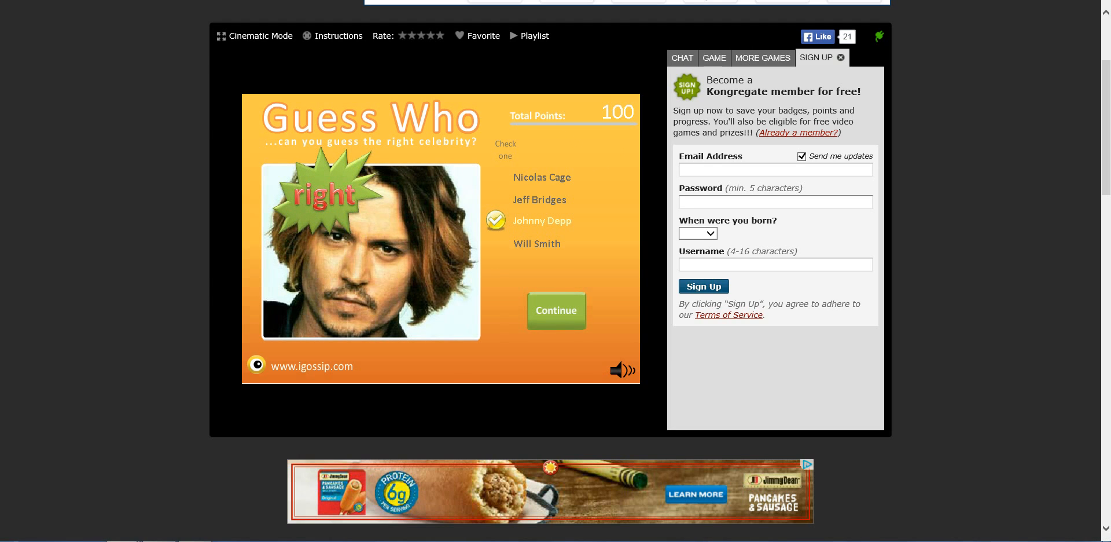
Guess Tim Robbins and then Ben Affleck for the next two faces, both wrong.
{"action": "left_click", "coordinate": [556, 311]}
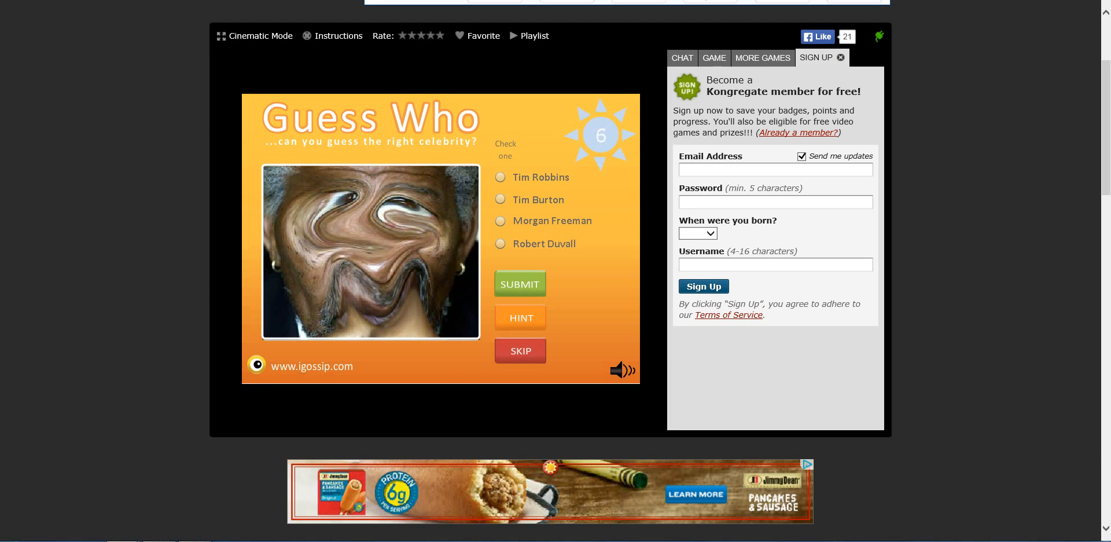
{"action": "left_click", "coordinate": [500, 175]}
{"action": "left_click", "coordinate": [520, 284]}
{"action": "left_click", "coordinate": [556, 309]}
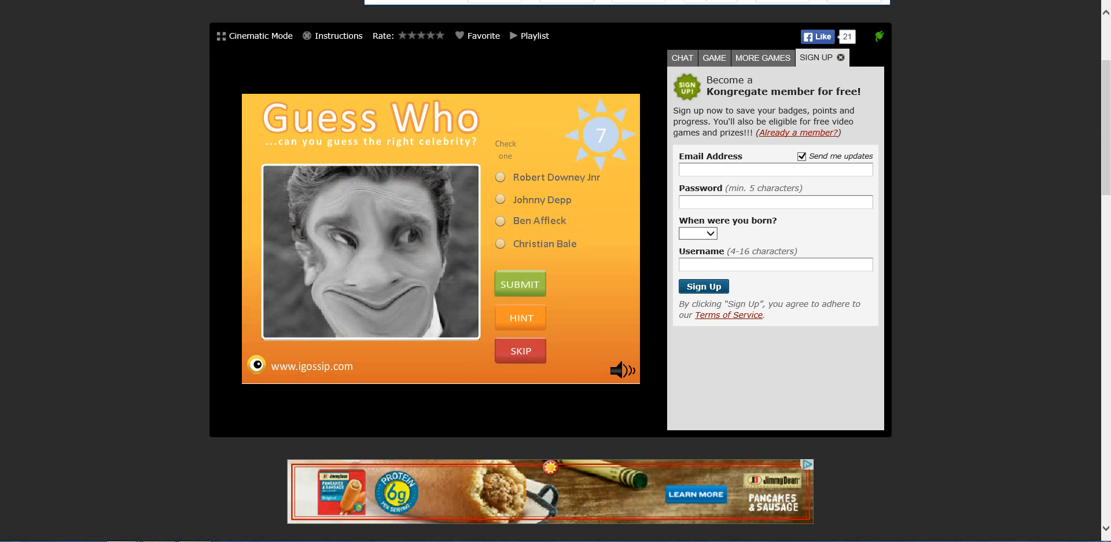
{"action": "left_click", "coordinate": [499, 221]}
{"action": "left_click", "coordinate": [520, 284]}
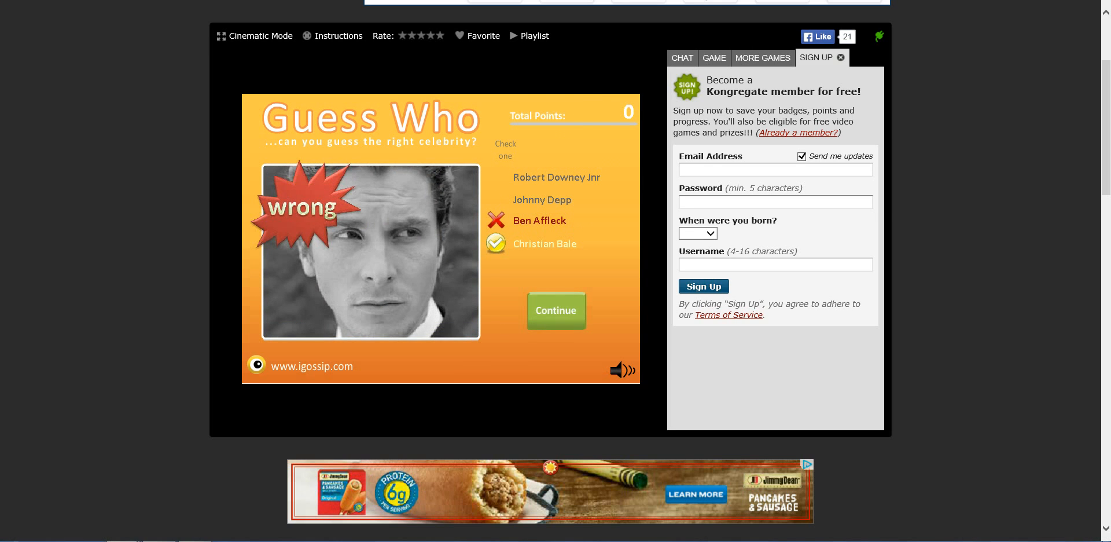
Guess Terrence Howard wrongly, then Drew Barrymore correctly for 100 points.
{"action": "left_click", "coordinate": [556, 310]}
{"action": "left_click", "coordinate": [501, 199]}
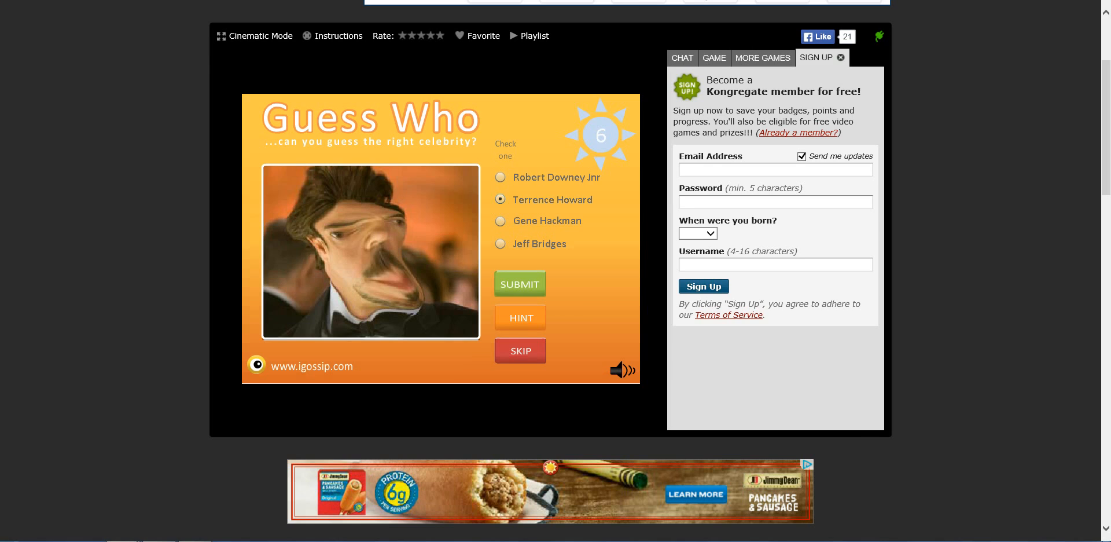
{"action": "left_click", "coordinate": [520, 283]}
{"action": "left_click", "coordinate": [556, 309]}
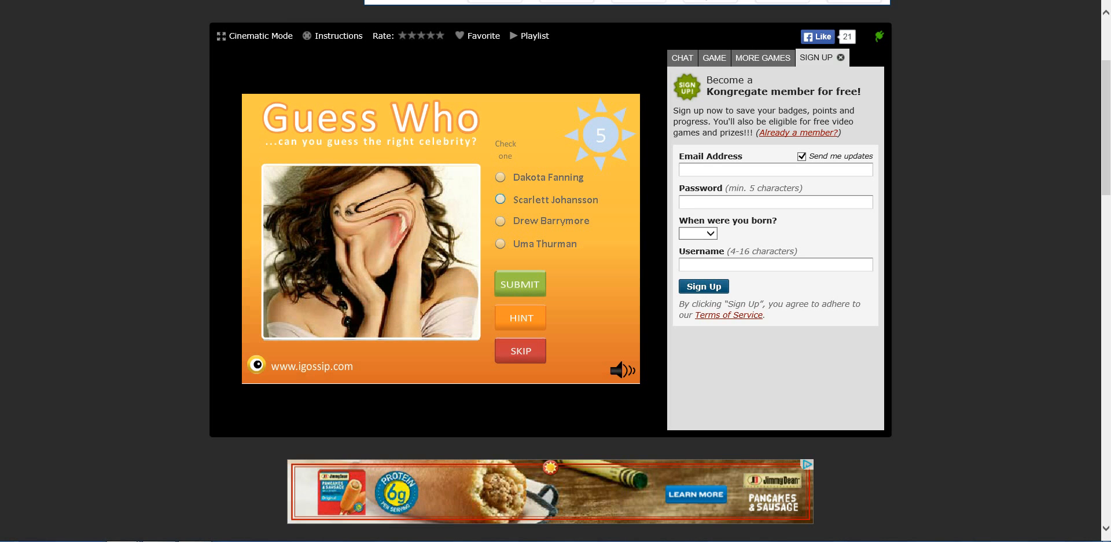
{"action": "left_click", "coordinate": [499, 221]}
{"action": "left_click", "coordinate": [500, 220]}
{"action": "left_click", "coordinate": [521, 284]}
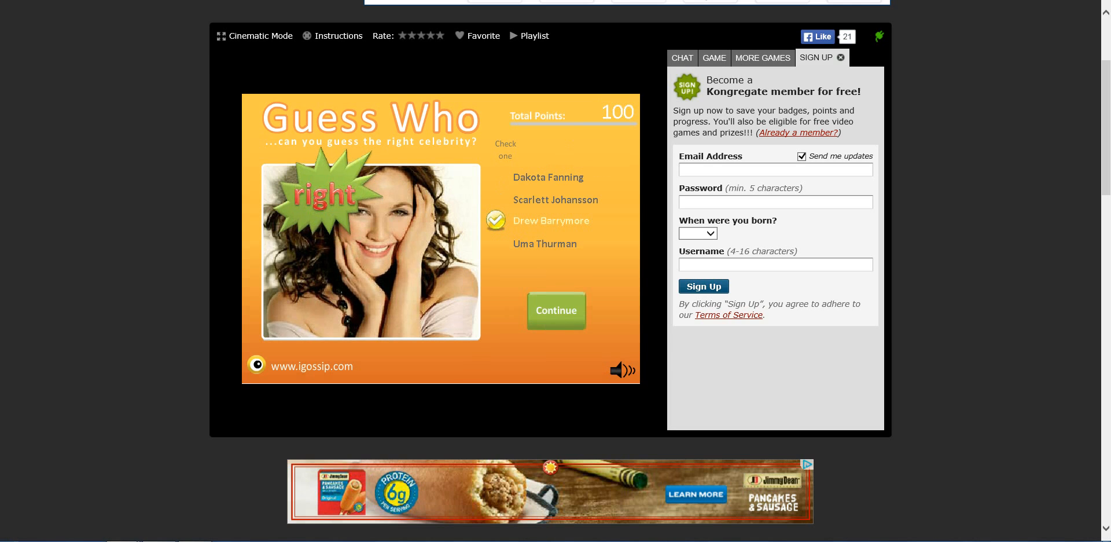
Guess Uma Thurman correctly, then Scarlett Johansson wrongly.
{"action": "left_click", "coordinate": [557, 309]}
{"action": "left_click", "coordinate": [500, 199]}
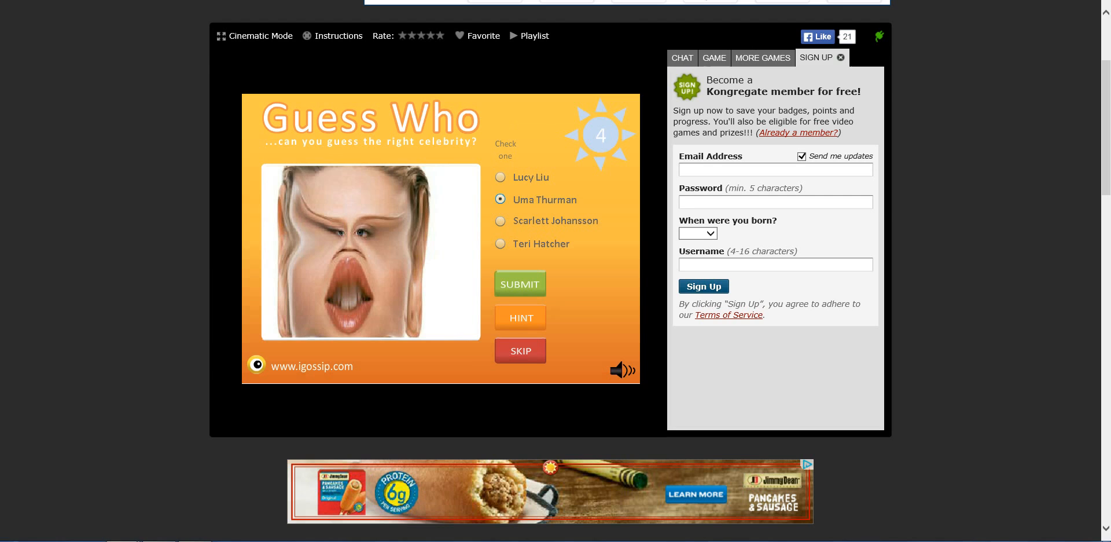
{"action": "left_click", "coordinate": [519, 284]}
{"action": "left_click", "coordinate": [557, 310]}
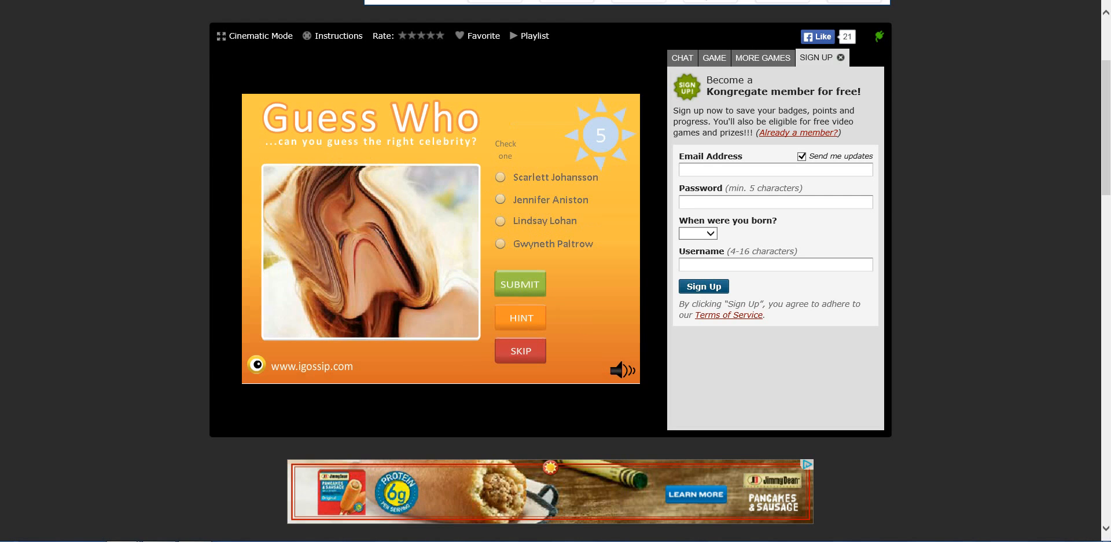
{"action": "left_click", "coordinate": [500, 176]}
{"action": "left_click", "coordinate": [520, 283]}
Guess Snoop Dogg correctly, then Michael J. Fox wrongly.
{"action": "left_click", "coordinate": [556, 310]}
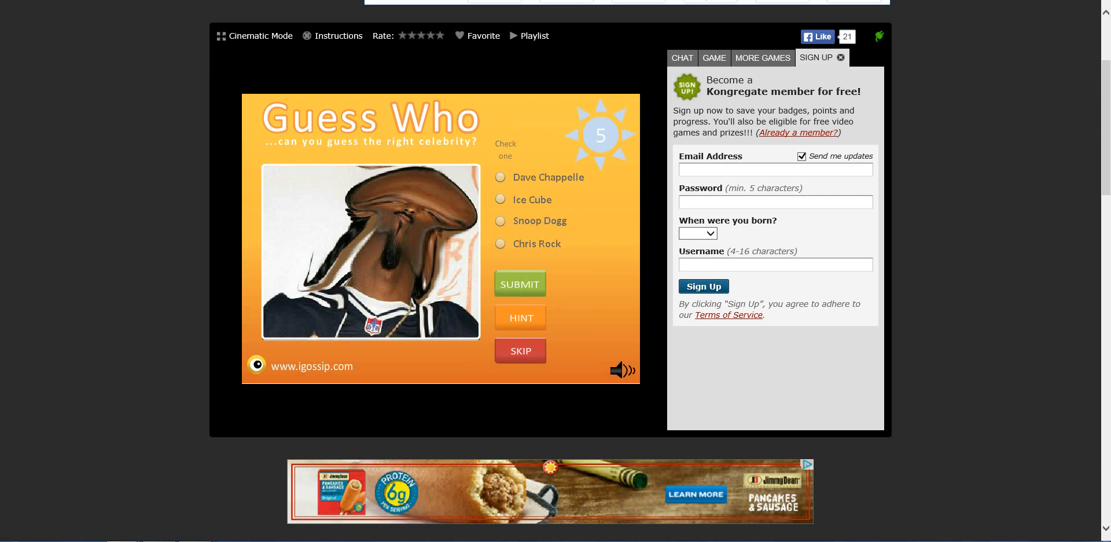
{"action": "left_click", "coordinate": [500, 221]}
{"action": "left_click", "coordinate": [520, 284]}
{"action": "left_click", "coordinate": [557, 309]}
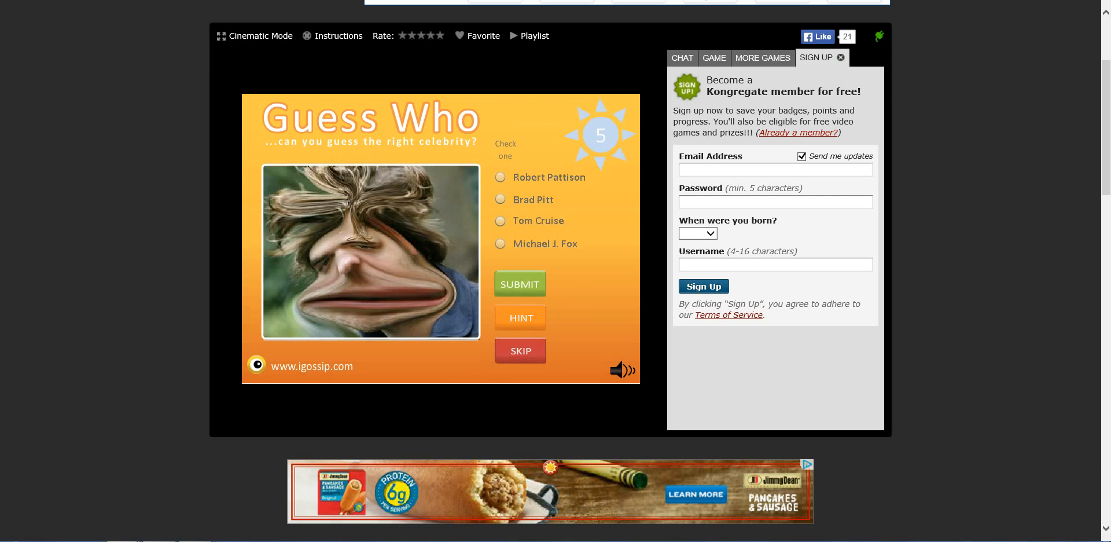
{"action": "left_click", "coordinate": [500, 243]}
{"action": "left_click", "coordinate": [520, 283]}
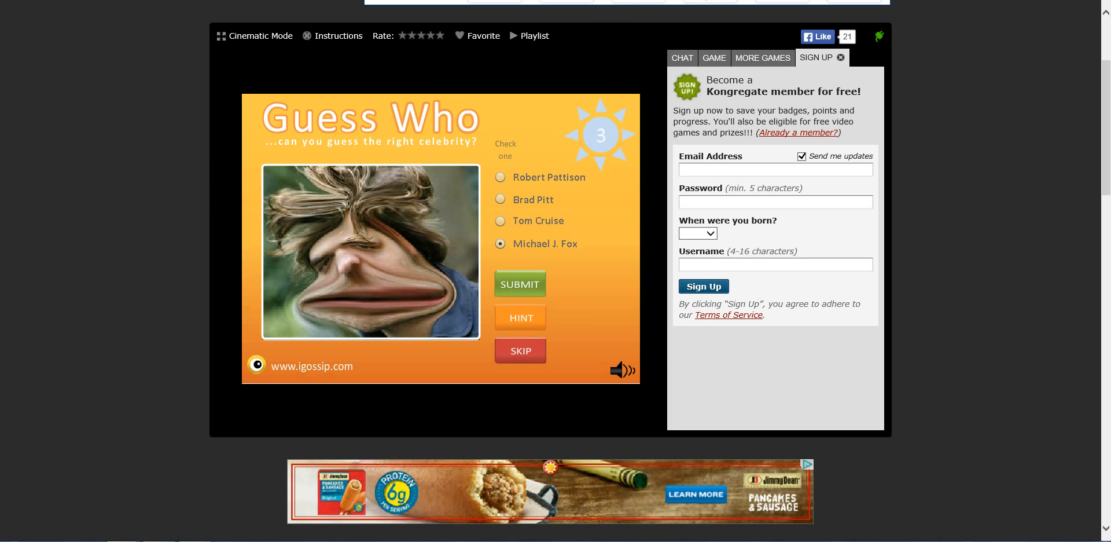
Guess Angelina Jolie on two consecutive faces, getting one right.
{"action": "left_click", "coordinate": [556, 310]}
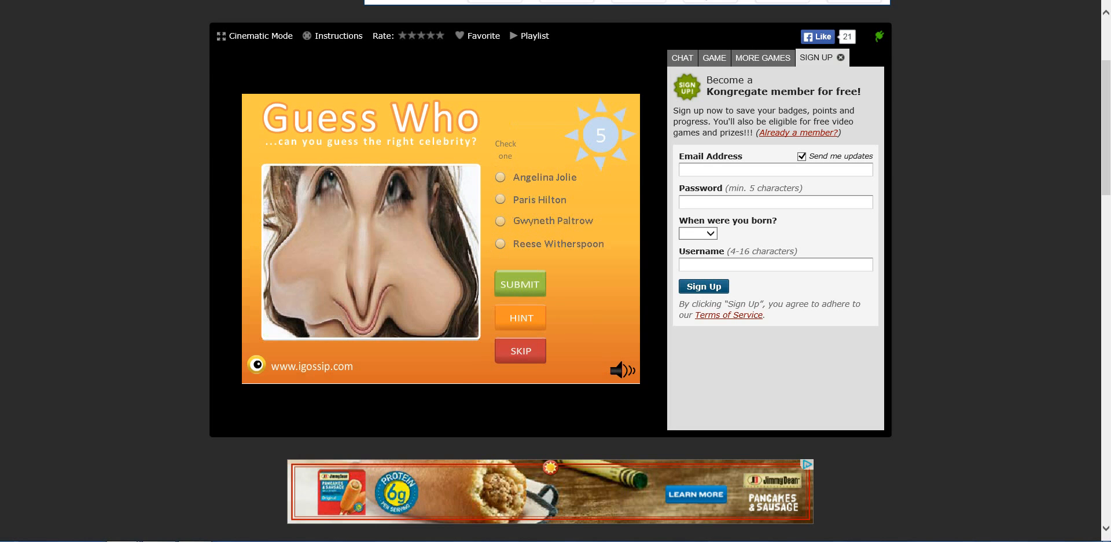
{"action": "left_click", "coordinate": [500, 177]}
{"action": "left_click", "coordinate": [520, 284]}
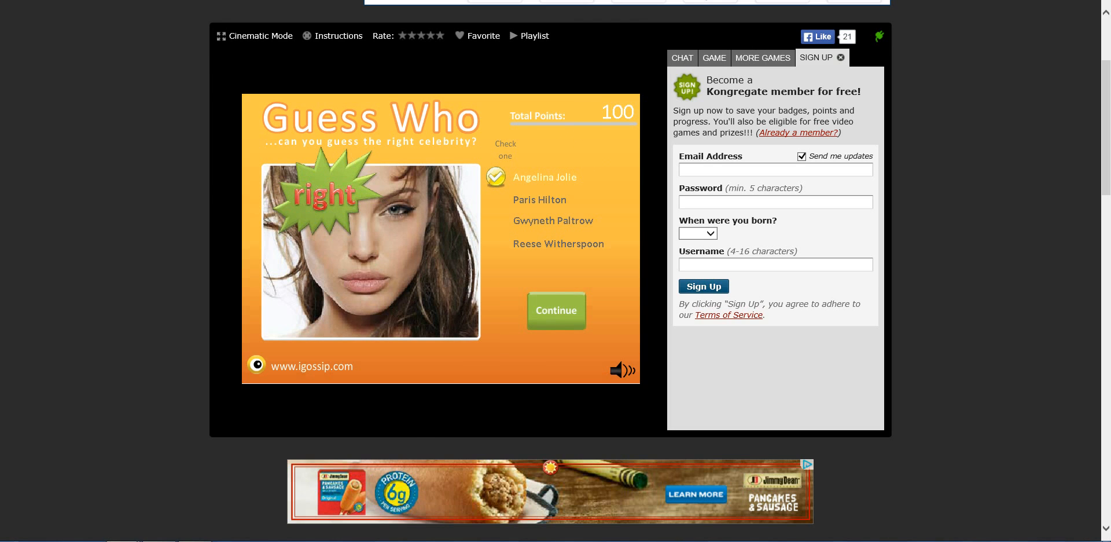
{"action": "left_click", "coordinate": [556, 310]}
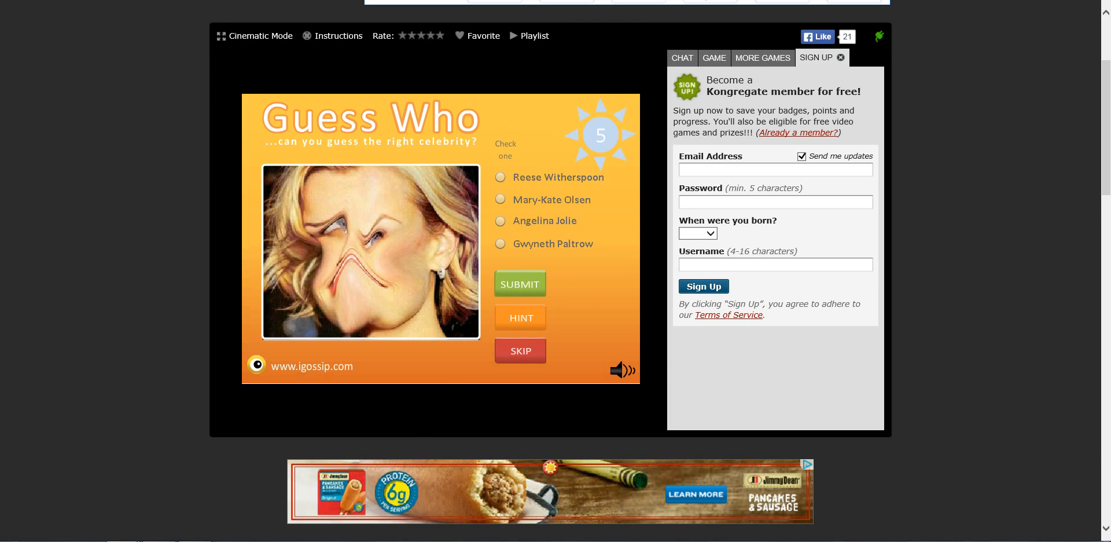
{"action": "left_click", "coordinate": [500, 221]}
{"action": "left_click", "coordinate": [520, 284]}
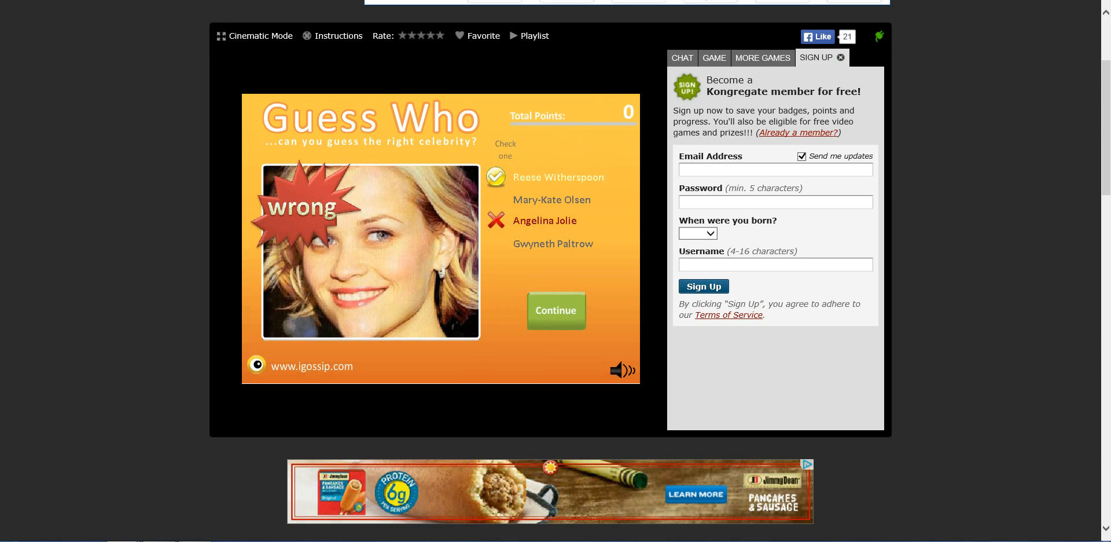
Choose and submit Jack Nicholson for the final distorted face.
{"action": "left_click", "coordinate": [557, 310]}
{"action": "left_click", "coordinate": [500, 177]}
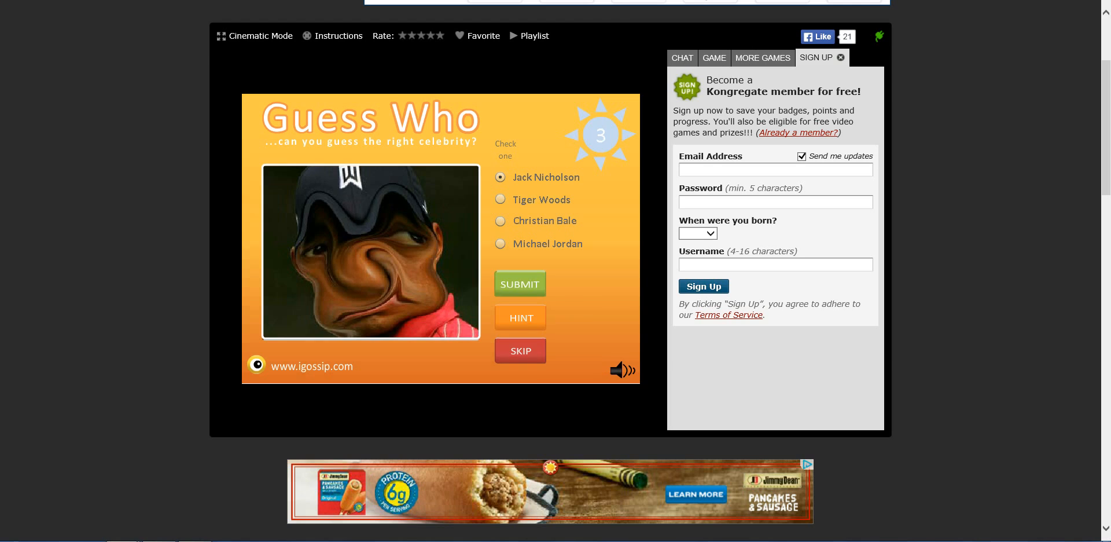
{"action": "left_click", "coordinate": [519, 284]}
Continue past the final result to the 'Congrats, you finished!' screen and start over.
{"action": "left_click", "coordinate": [556, 311]}
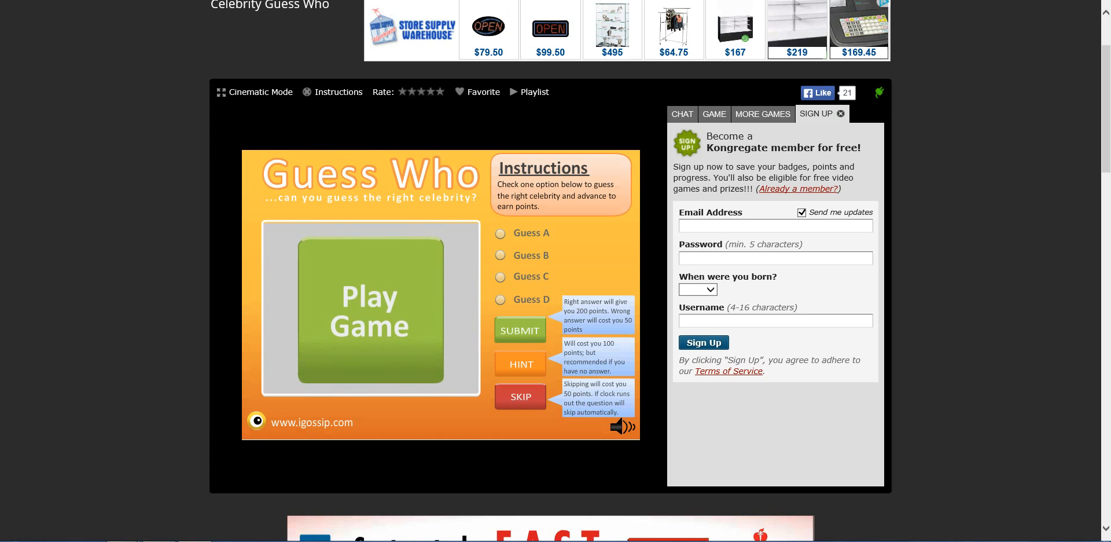
{"action": "key", "text": "super"}
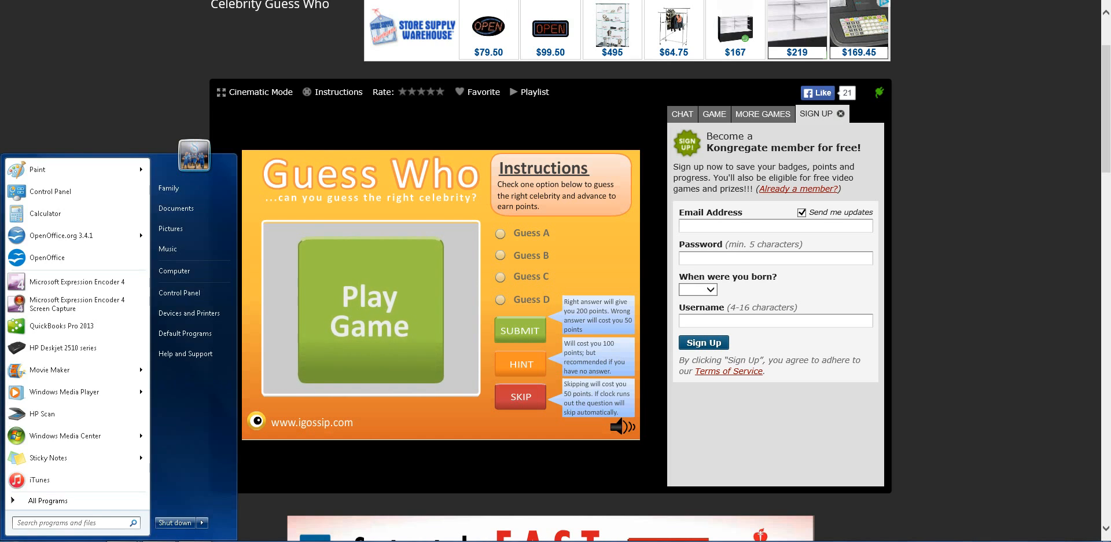
{"action": "key", "text": "Escape"}
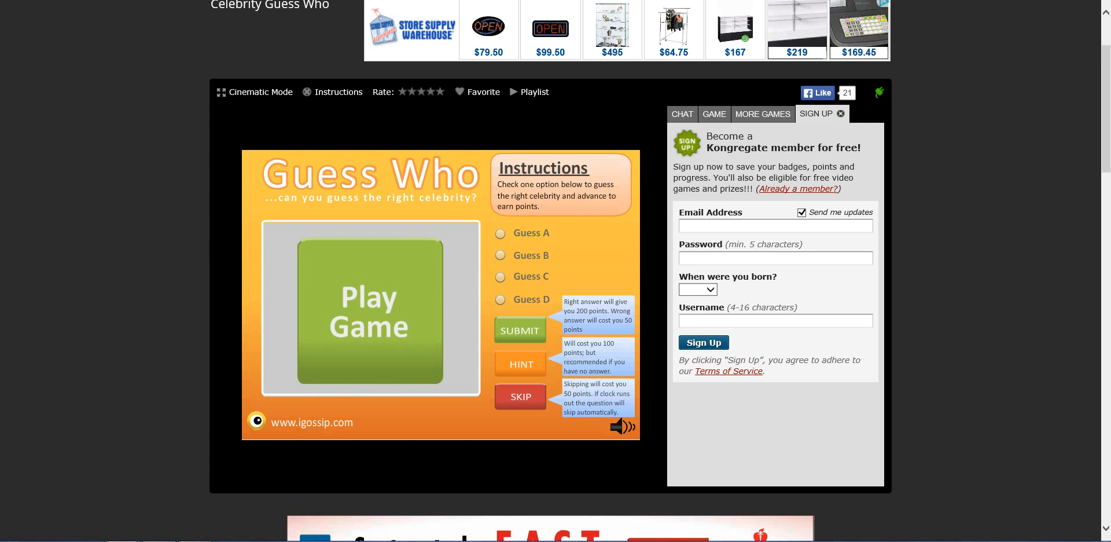